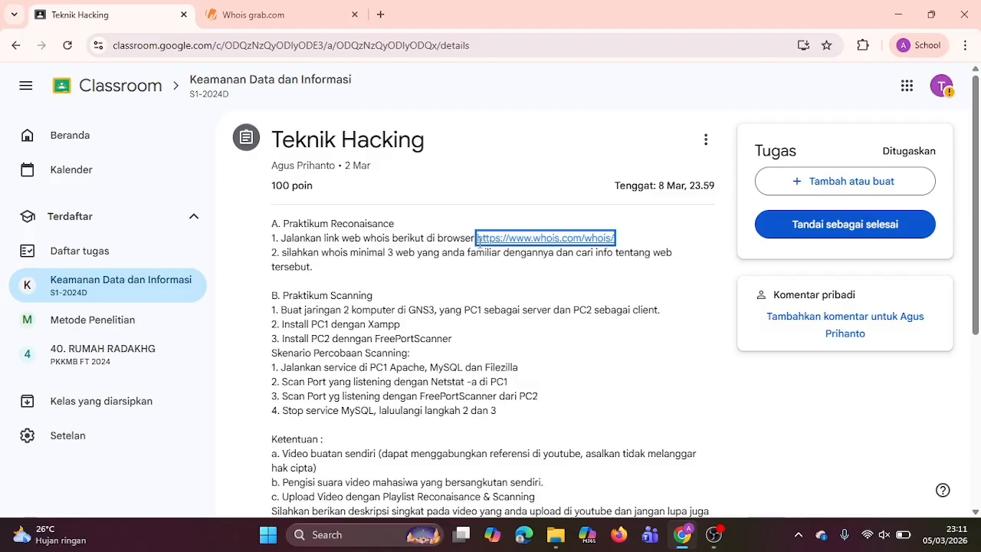
# Open the Whois link from the assignment, keeping only that lookup page open, and look up gojek.com
pyautogui.click(508, 240)
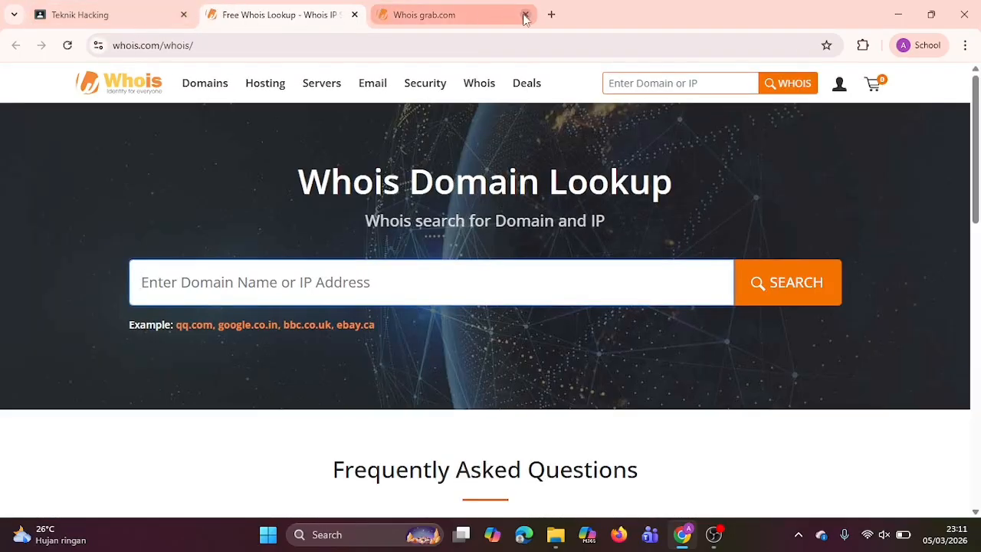
pyautogui.click(525, 14)
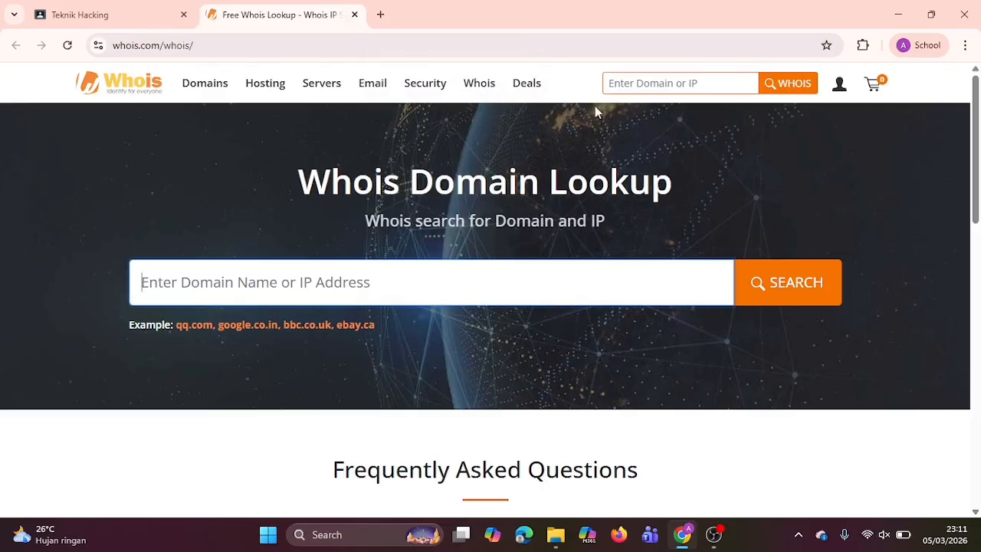
pyautogui.click(627, 83)
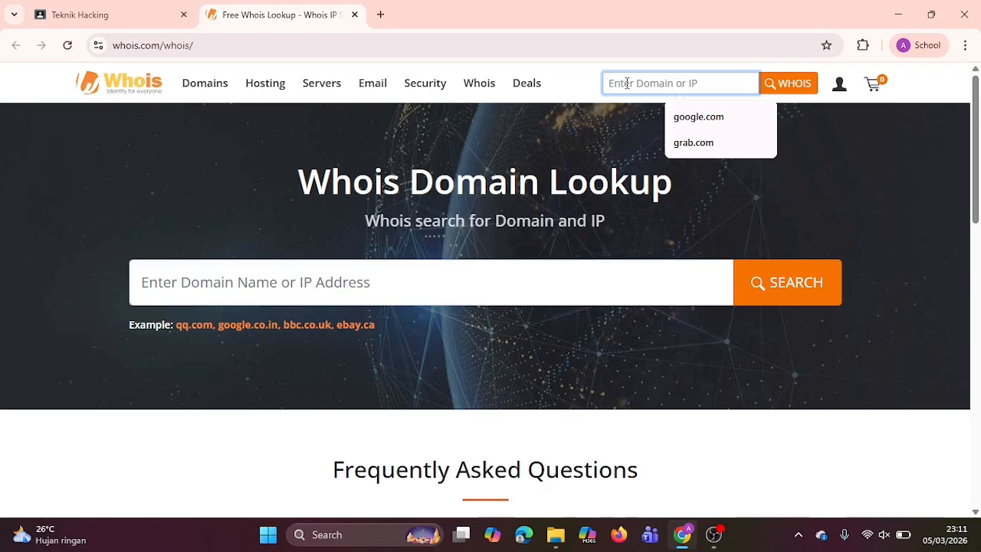
pyautogui.write('gojek')
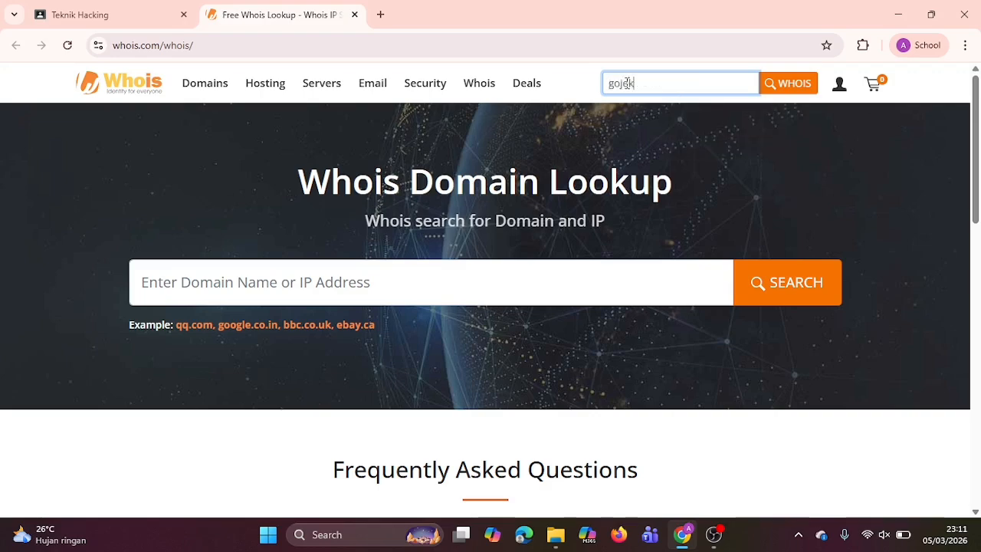
pyautogui.write('.com')
pyautogui.click(783, 87)
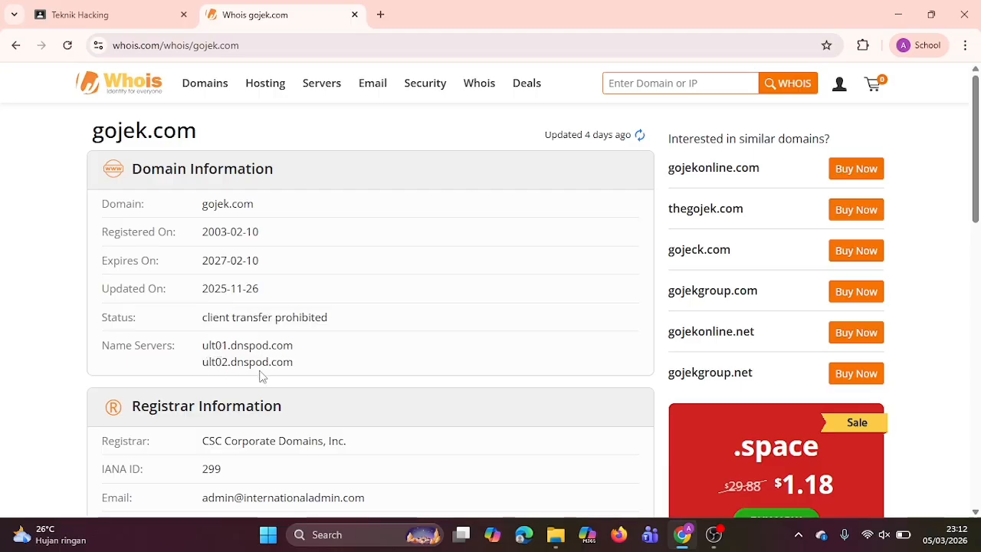
# Examine the domain, registrar and registrant contact information for gojek.com
pyautogui.scroll(-3, 273, 377)
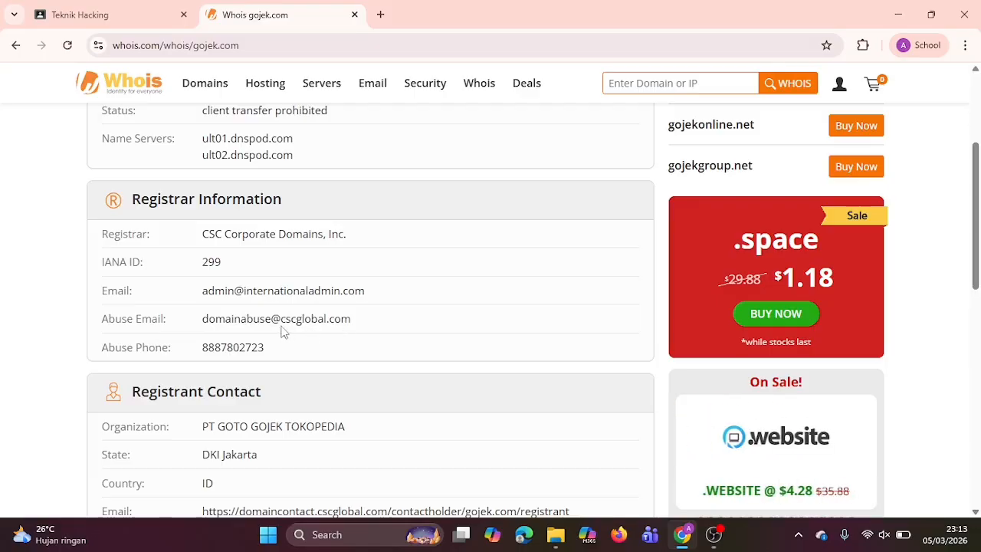
pyautogui.scroll(-1, 197, 337)
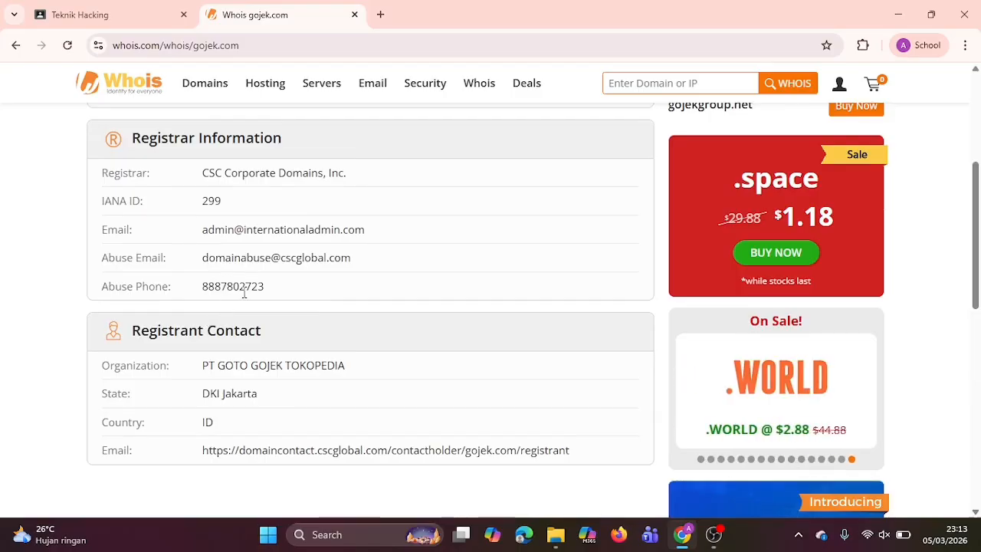
pyautogui.scroll(-1, 243, 293)
pyautogui.scroll(-1, 244, 293)
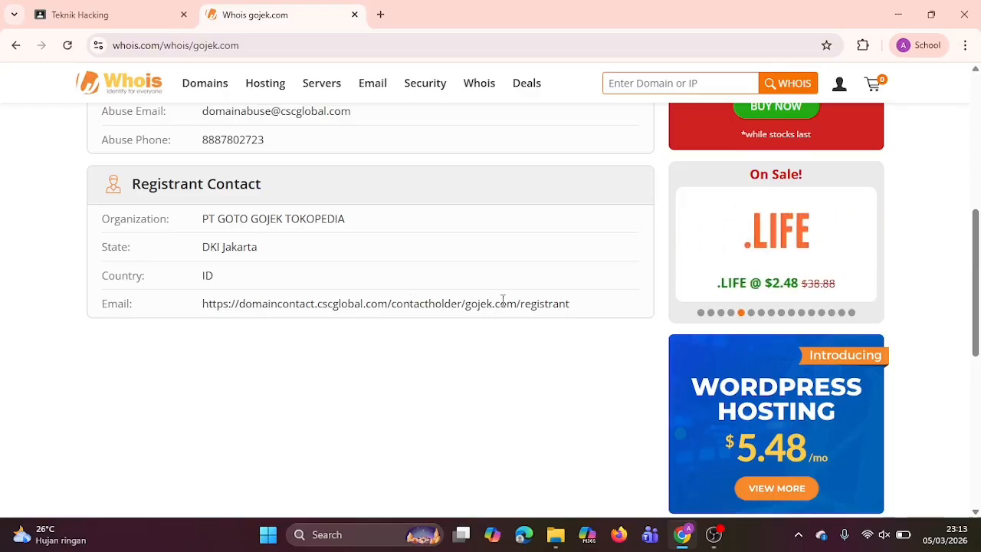
pyautogui.scroll(10, 559, 303)
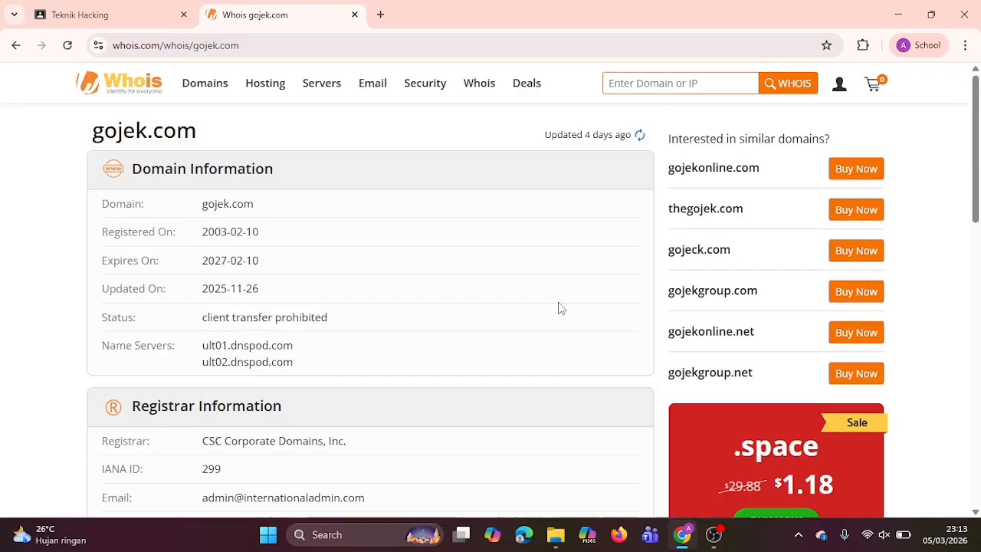
# Look up instagram.com and read through its domain and registrar information
pyautogui.click(694, 86)
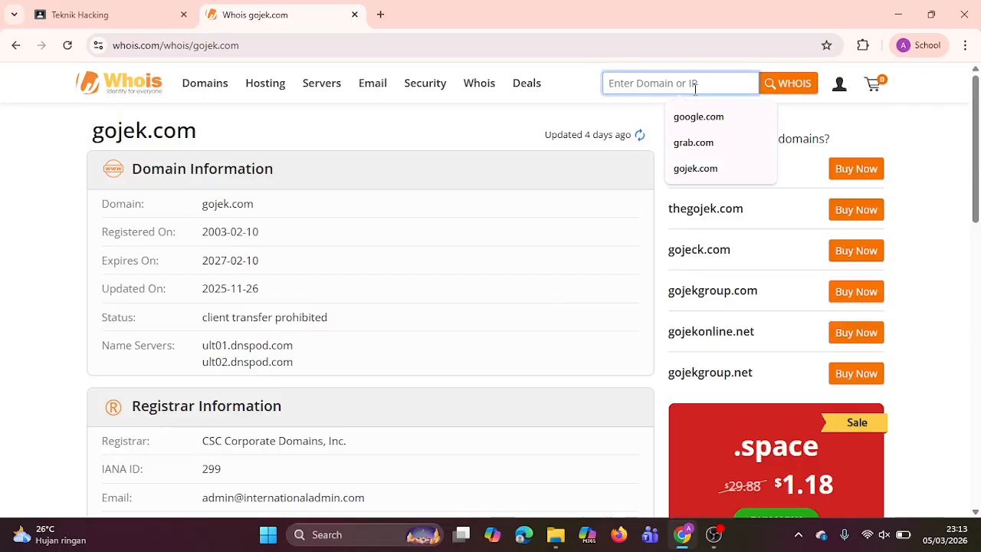
pyautogui.write('i')
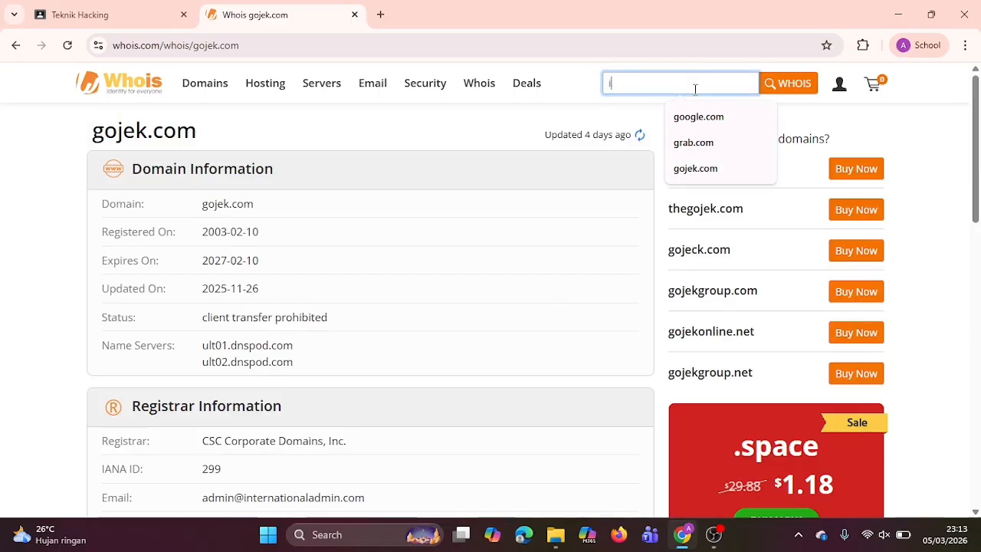
pyautogui.write('nstagra')
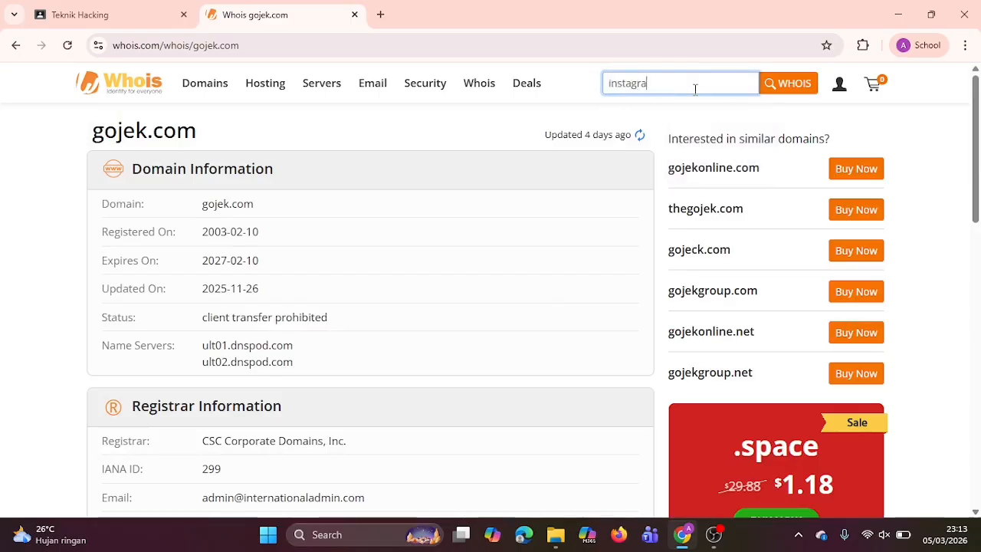
pyautogui.write('m.com')
pyautogui.press('Return')
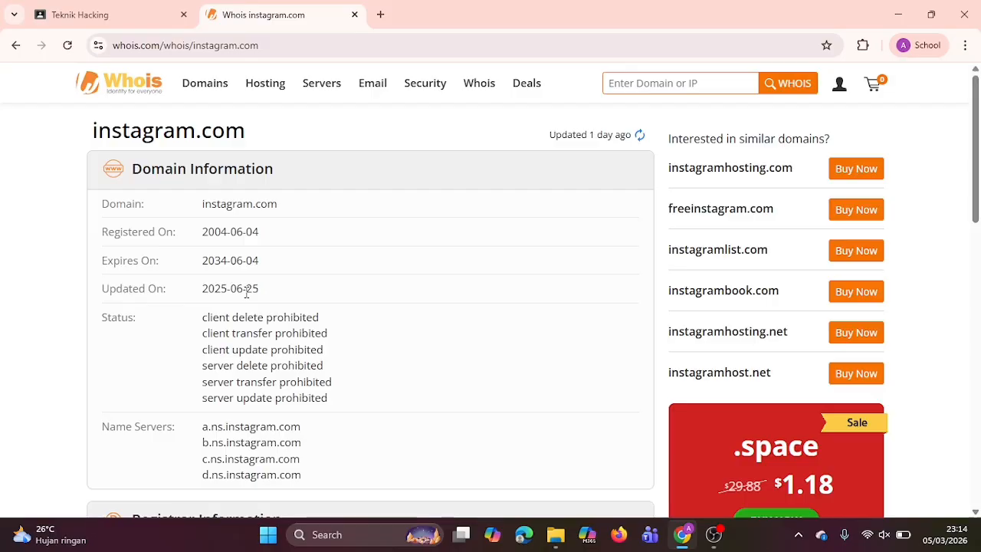
pyautogui.scroll(-1, 245, 290)
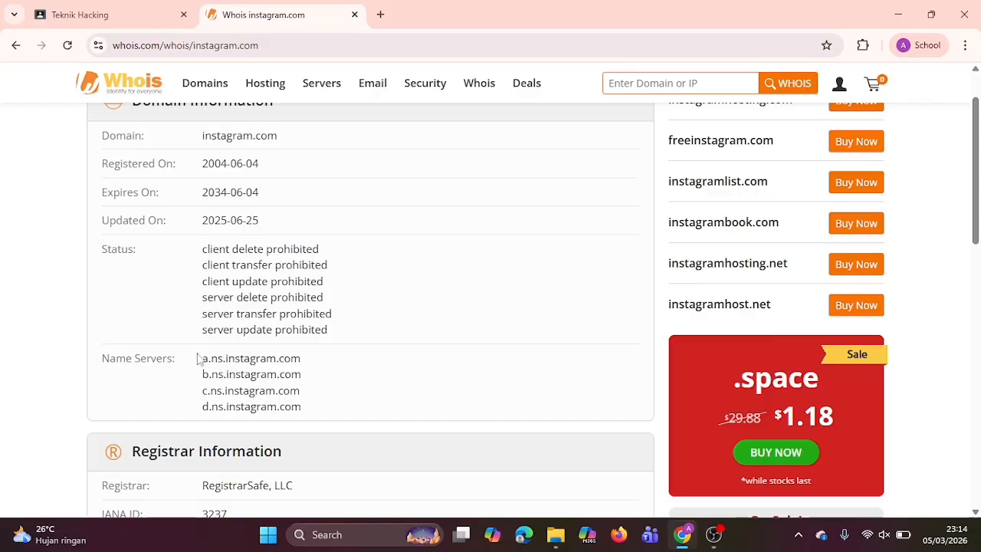
pyautogui.scroll(-2, 265, 360)
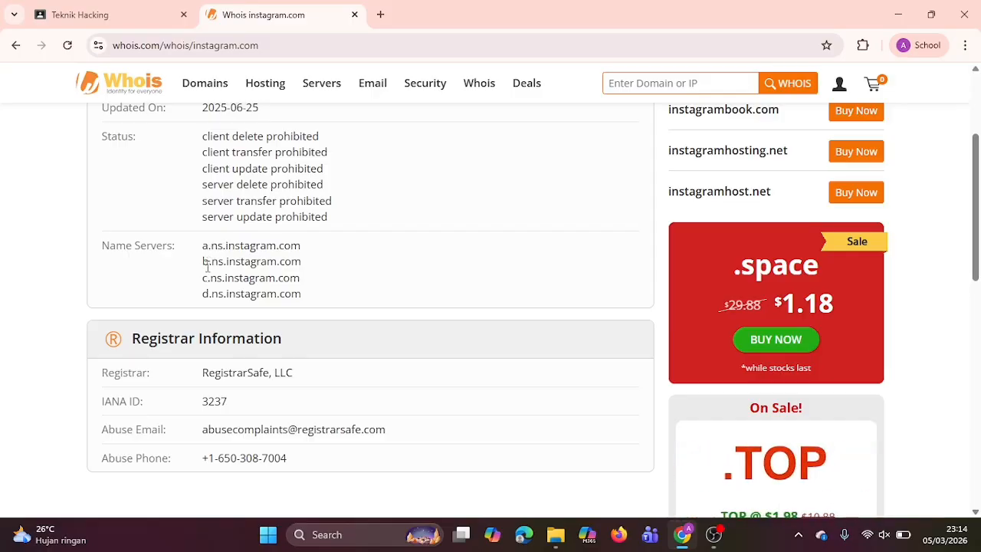
pyautogui.scroll(-1, 207, 297)
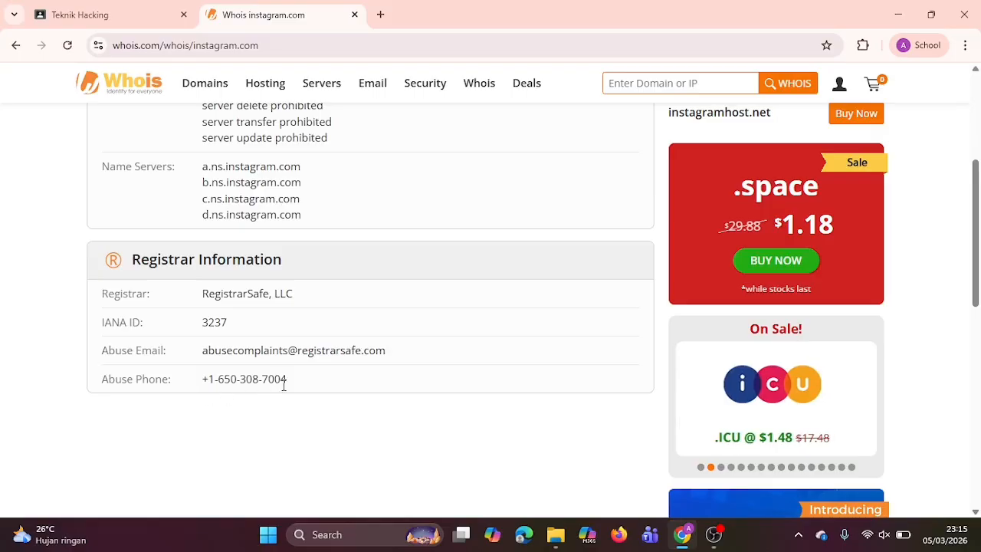
pyautogui.scroll(4, 473, 321)
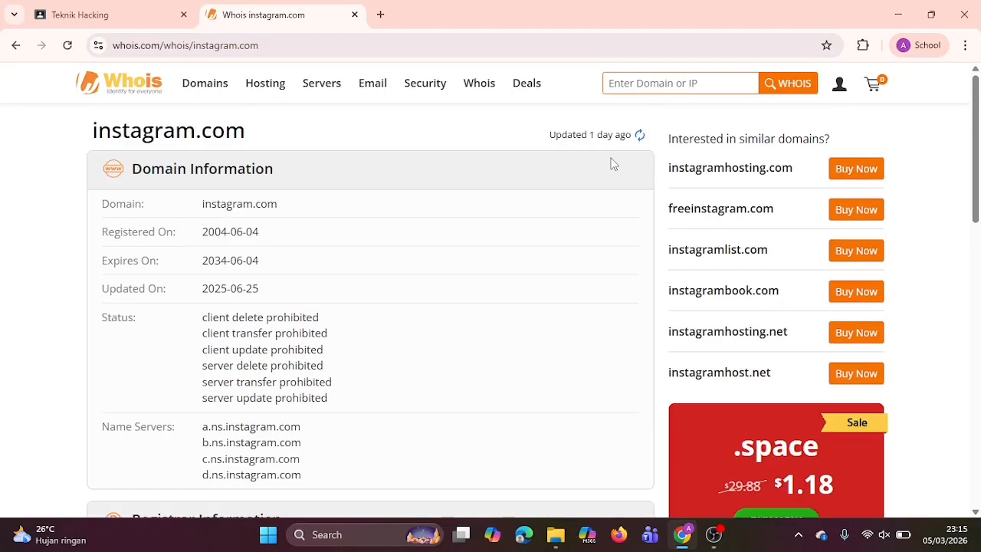
# Look up google.com and read through its domain, registrar, registrant and technical contact information
pyautogui.click(663, 85)
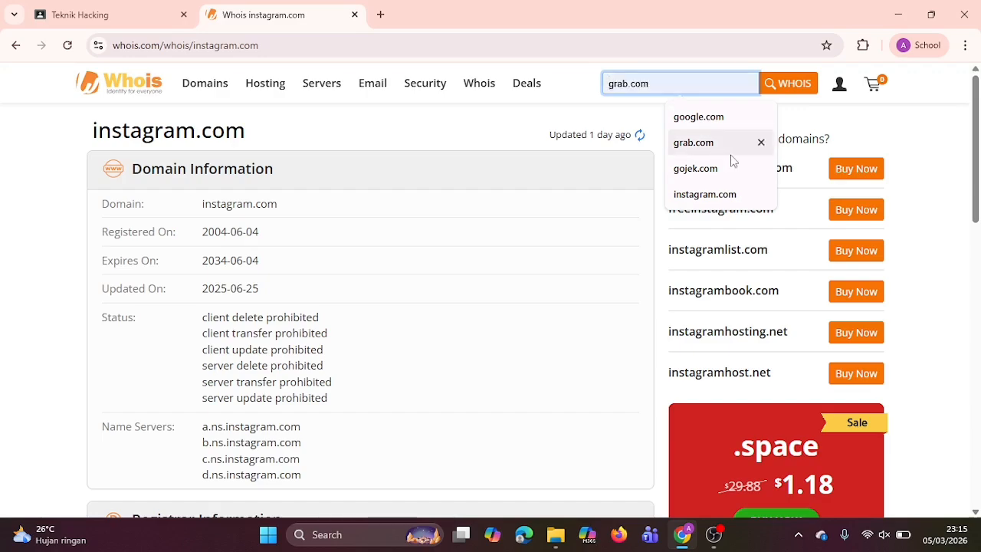
pyautogui.click(722, 119)
pyautogui.press('Return')
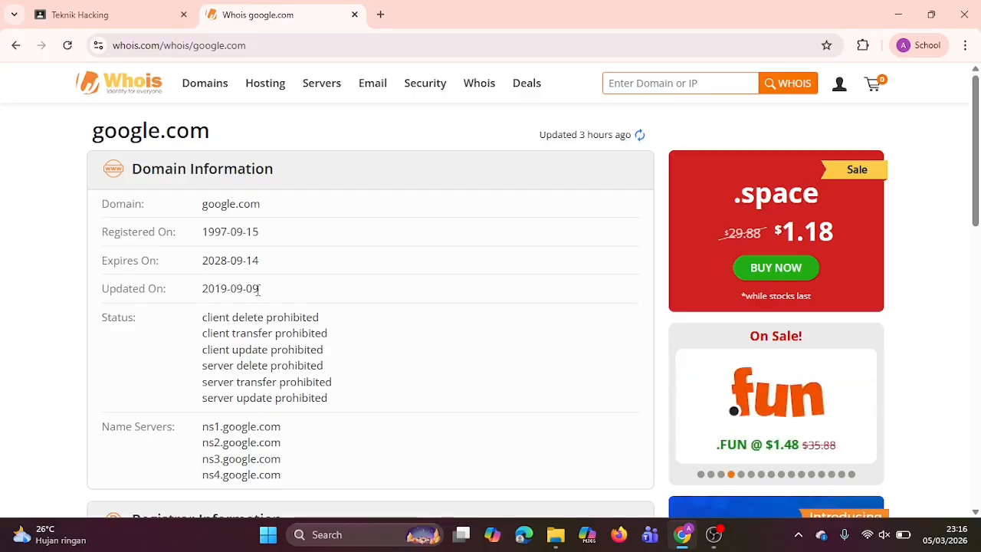
pyautogui.scroll(-2, 240, 299)
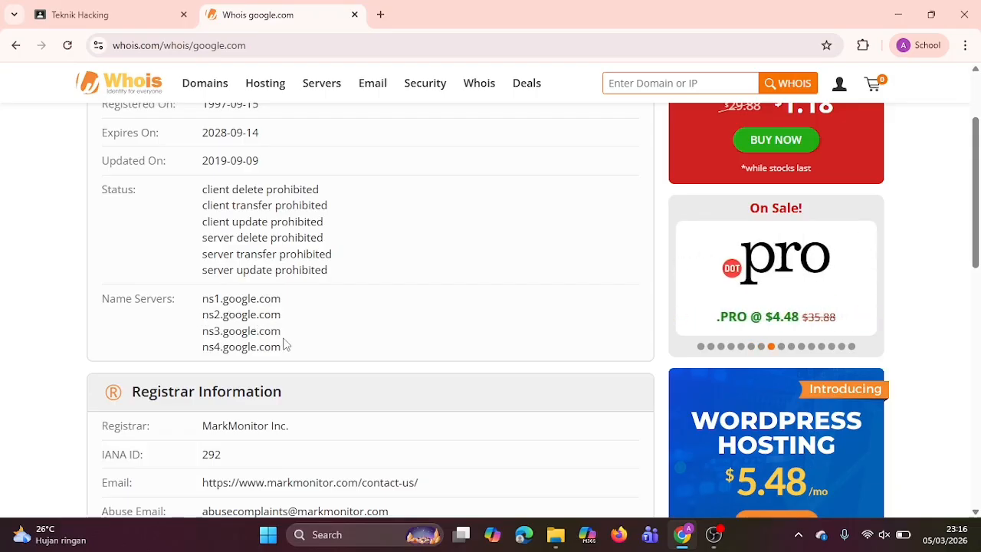
pyautogui.scroll(-1, 283, 344)
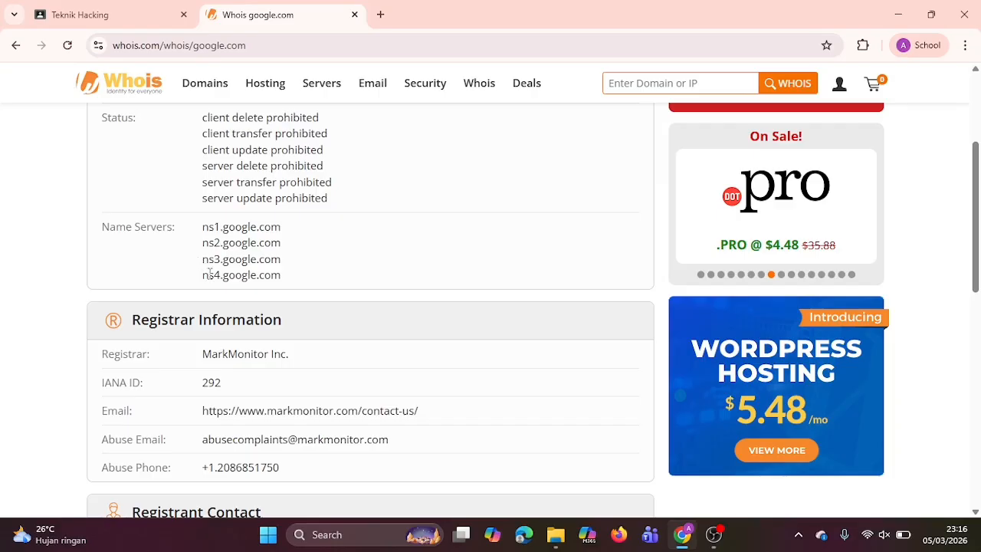
pyautogui.scroll(-2, 271, 285)
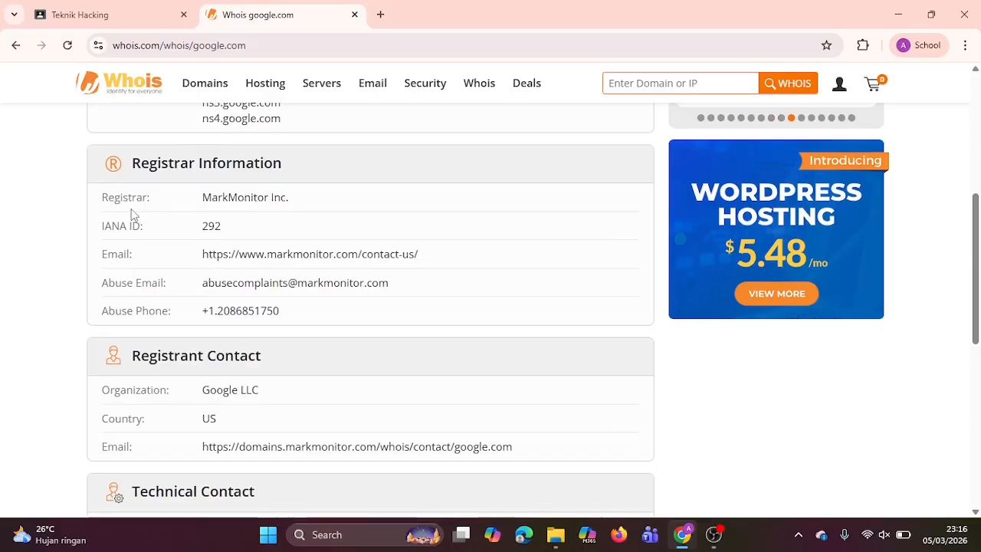
pyautogui.scroll(-1, 205, 225)
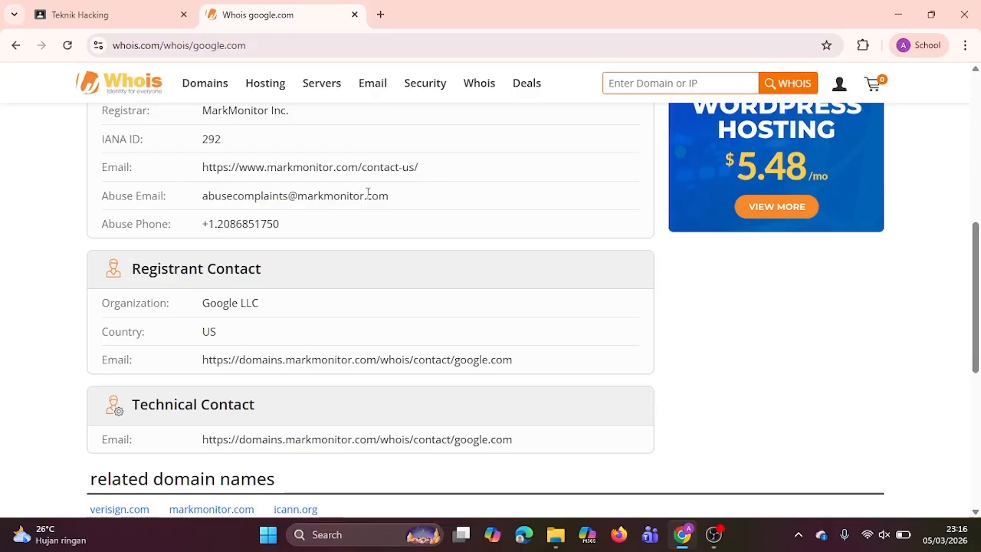
pyautogui.scroll(-1, 266, 227)
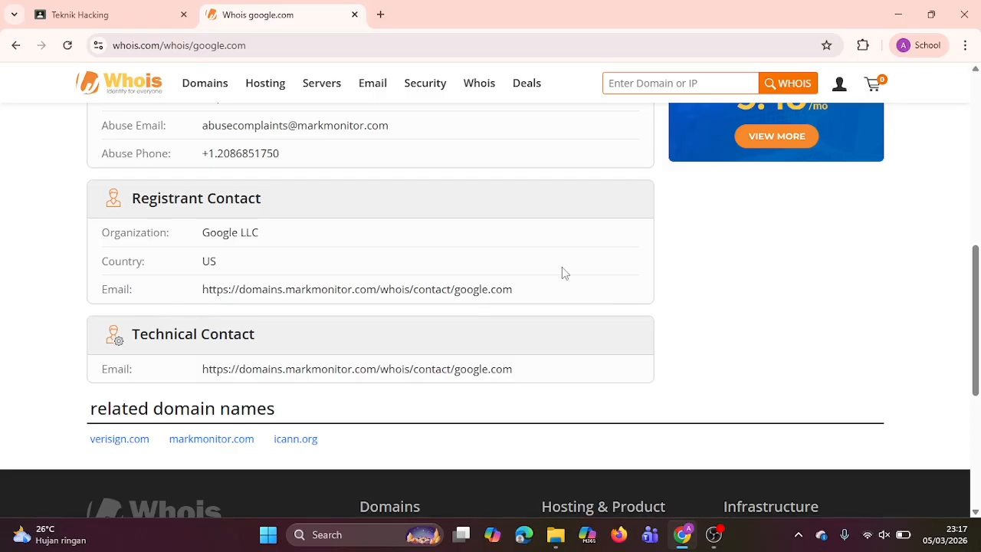
# Check the Praktikum Scanning instructions in the Teknik Hacking assignment, then switch to GNS3
pyautogui.click(93, 8)
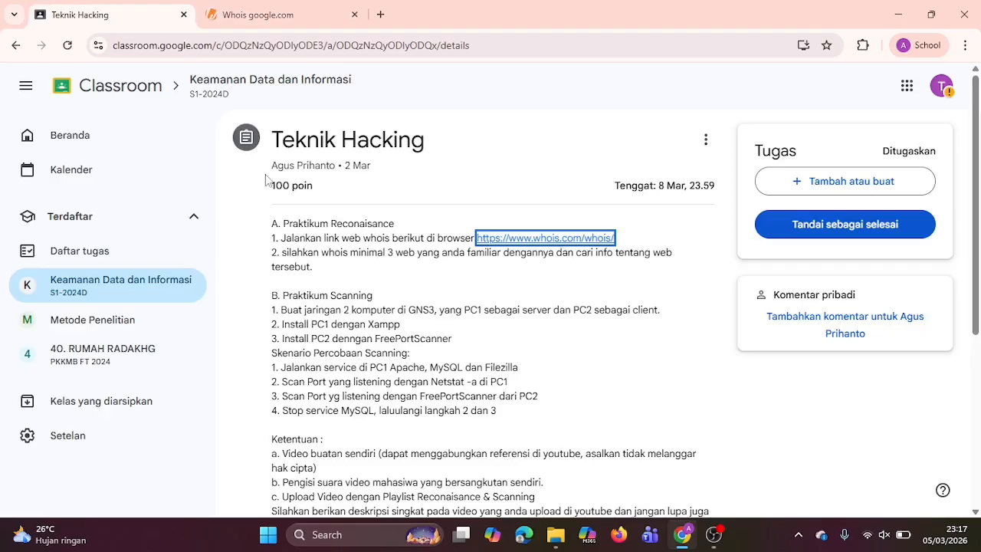
pyautogui.scroll(-1, 415, 294)
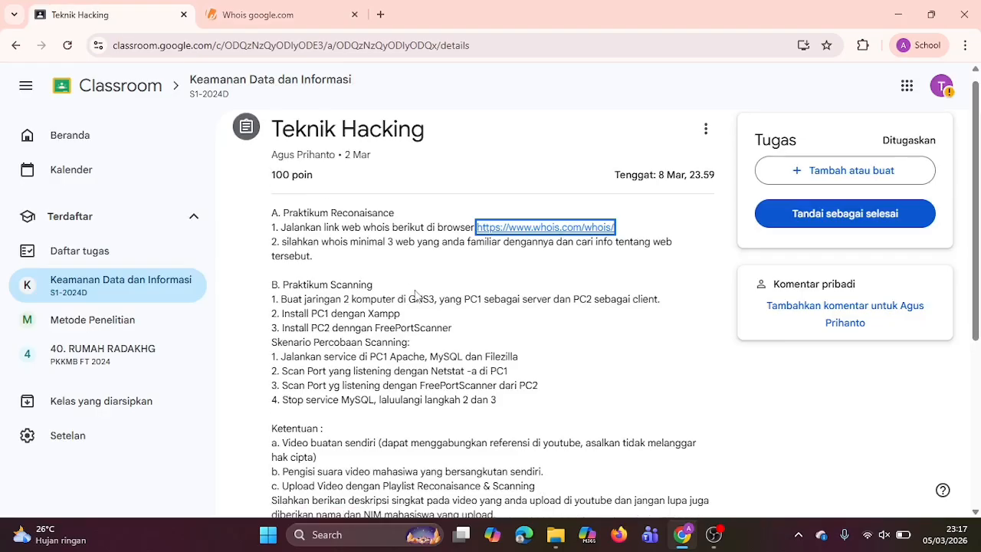
pyautogui.click(907, 15)
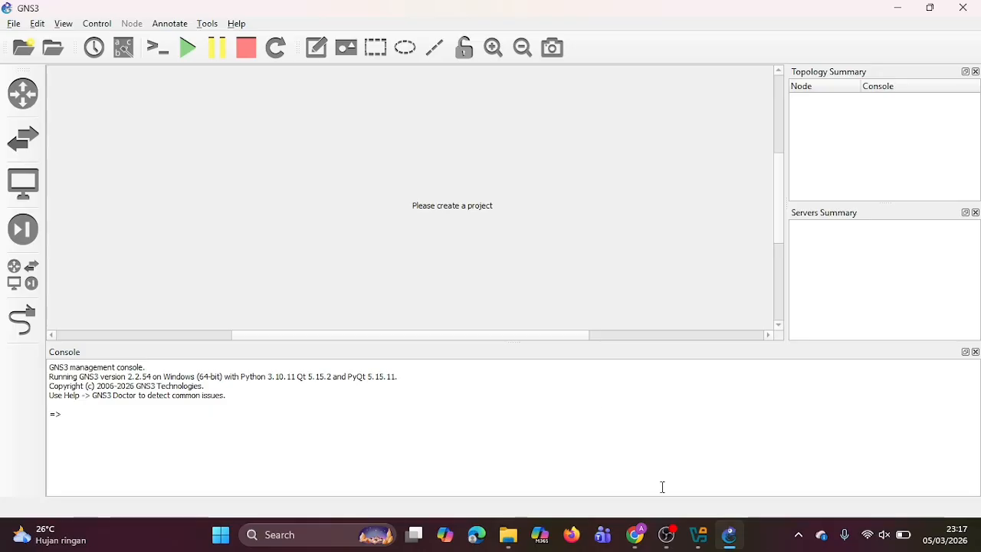
# Create a new GNS3 project named "praktikum scanning" in the default projects location
pyautogui.moveTo(694, 528)
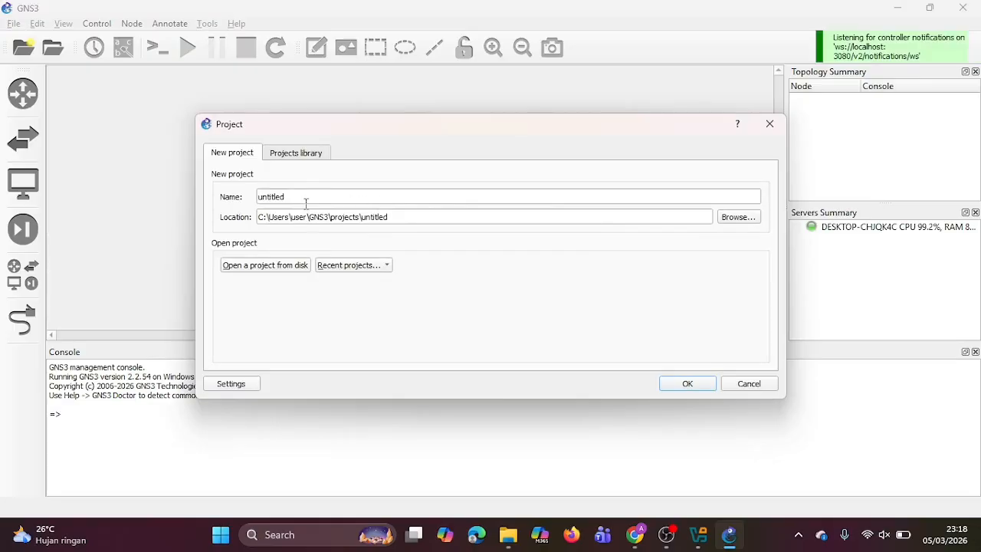
pyautogui.moveTo(298, 199); pyautogui.dragTo(233, 192)
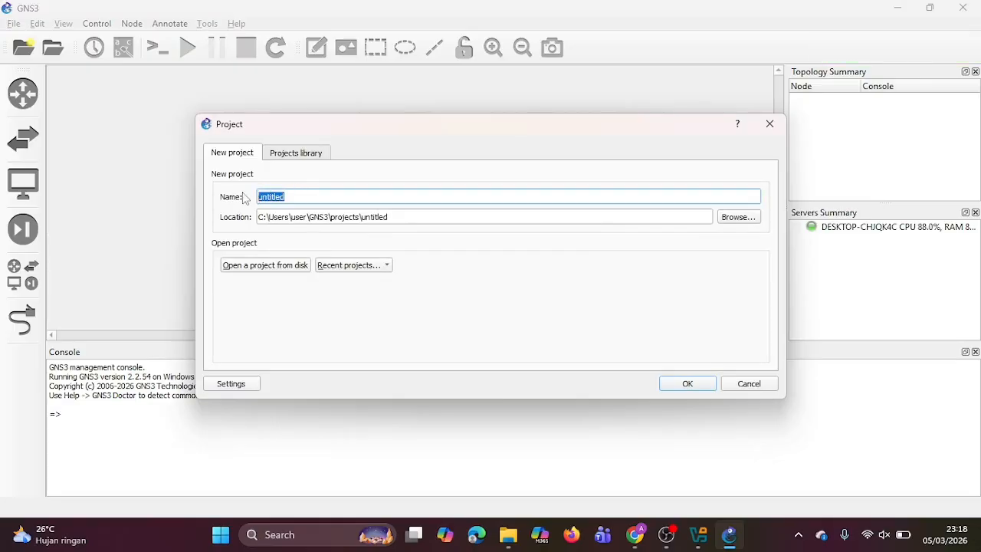
pyautogui.press('BackSpace')
pyautogui.write('praktikum')
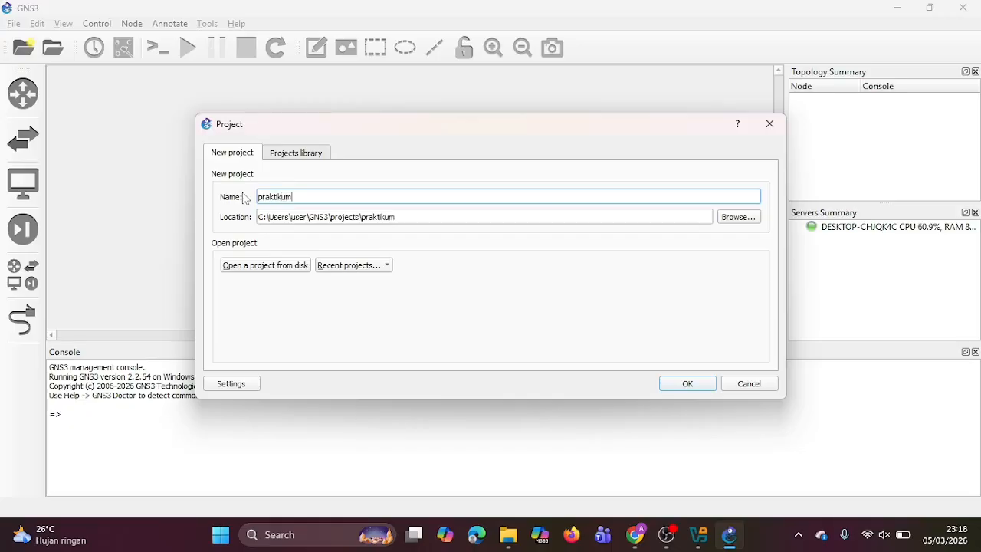
pyautogui.write(' scanning')
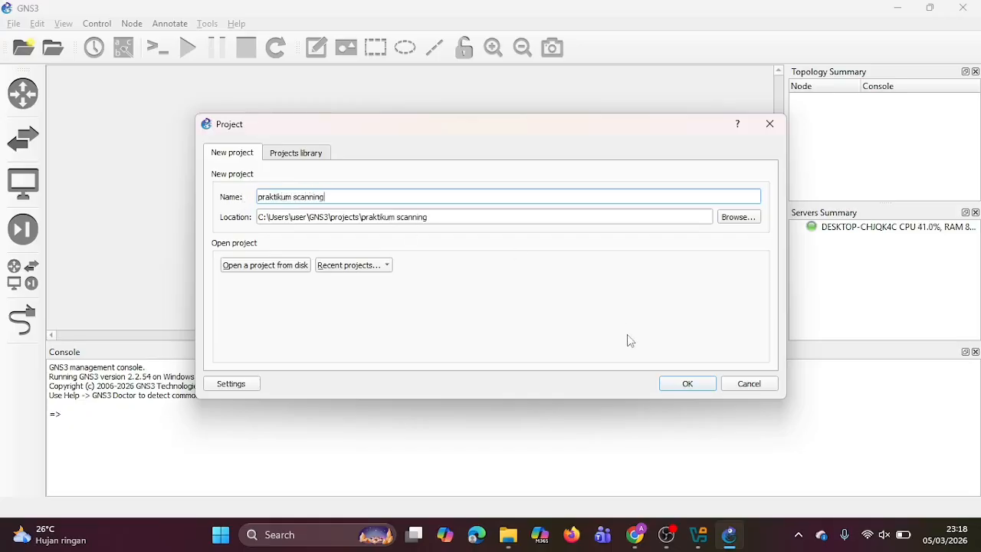
pyautogui.click(685, 385)
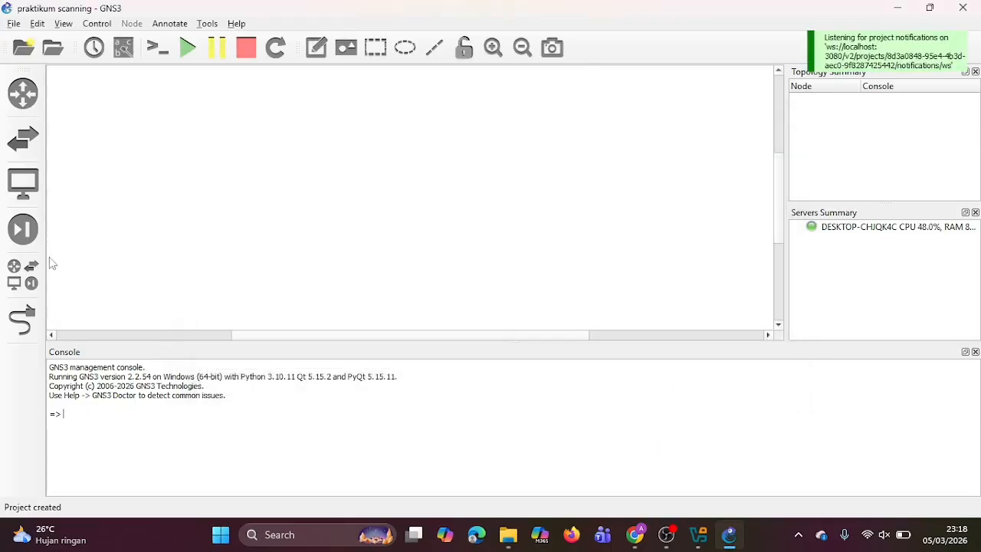
# Add two PC nodes to the empty topology and line them up side by side with space between them
pyautogui.click(22, 273)
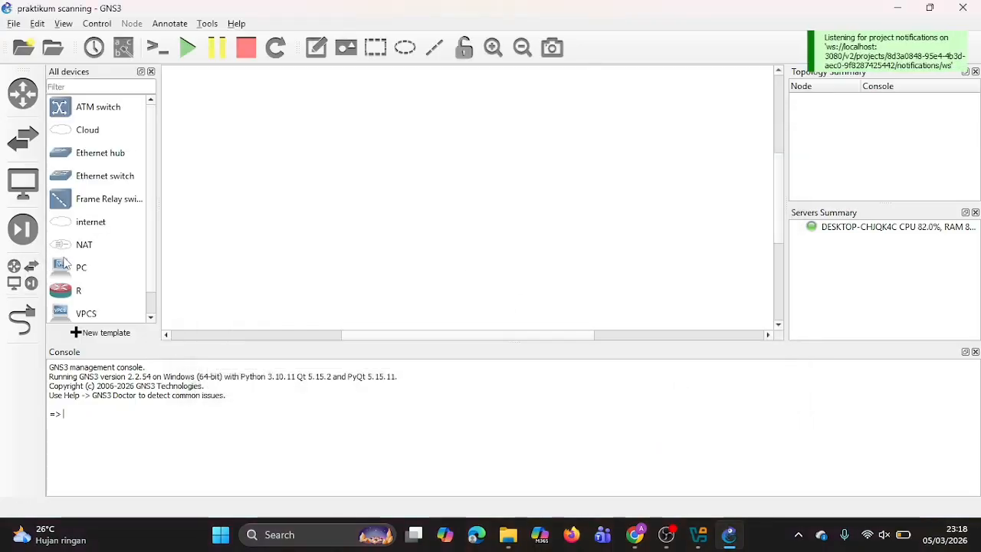
pyautogui.moveTo(67, 265); pyautogui.dragTo(342, 203)
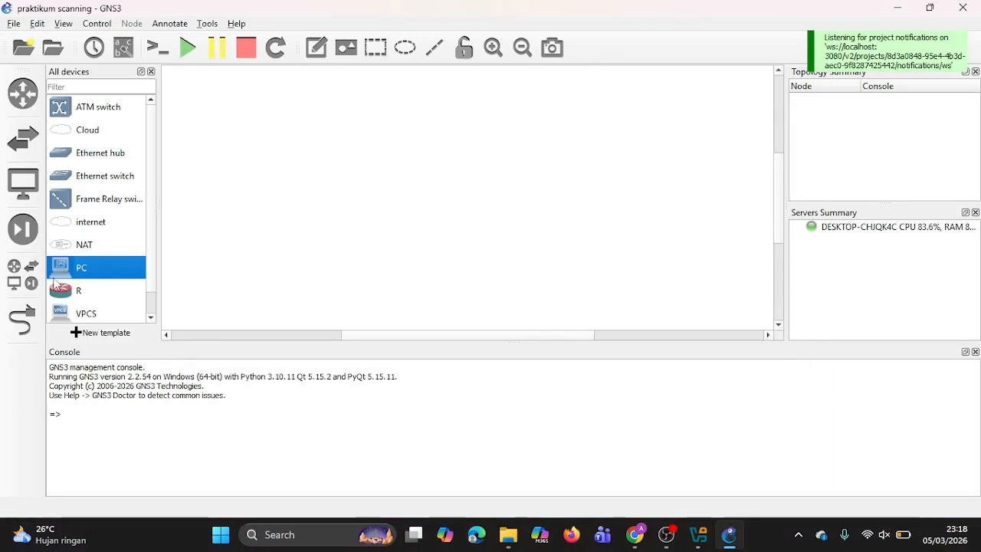
pyautogui.moveTo(61, 277); pyautogui.dragTo(620, 197)
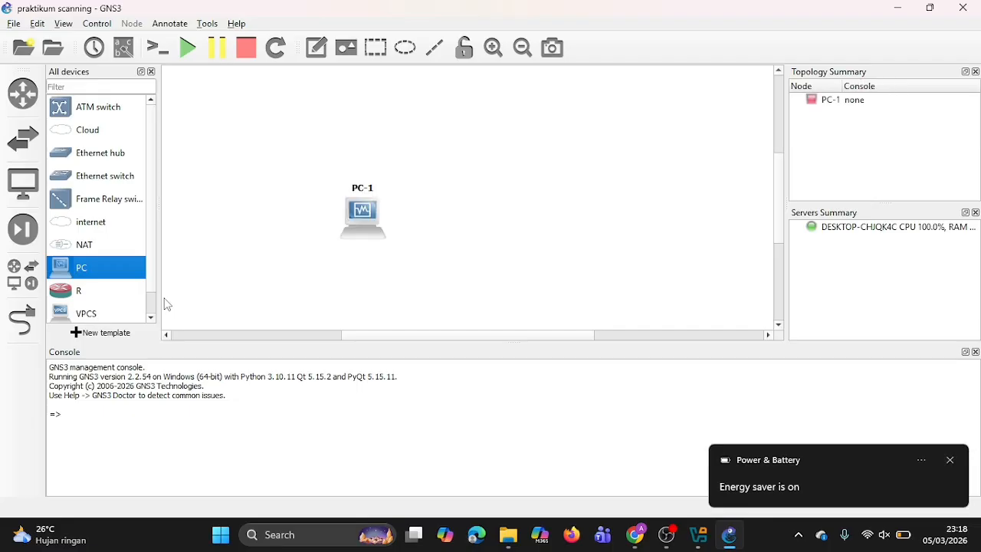
pyautogui.click(949, 459)
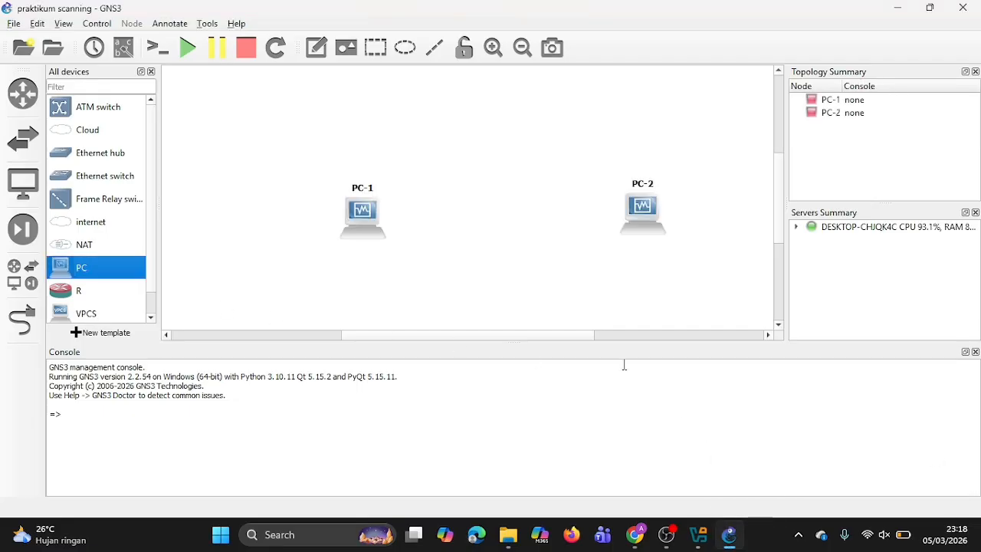
pyautogui.click(642, 207)
pyautogui.moveTo(618, 216); pyautogui.dragTo(606, 214)
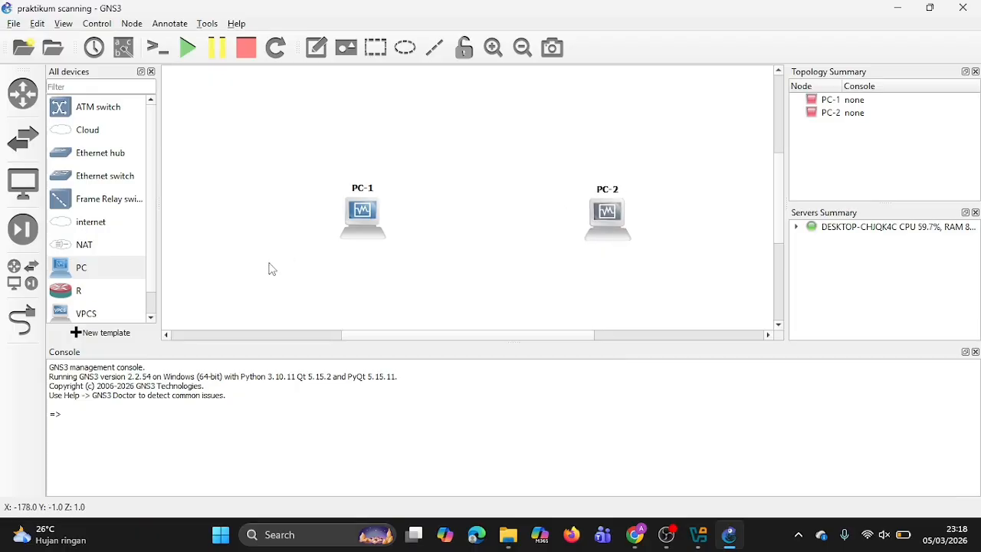
# Link Ethernet0 of PC-1 to Ethernet0 of PC-2 and leave link mode
pyautogui.click(22, 320)
pyautogui.click(366, 218)
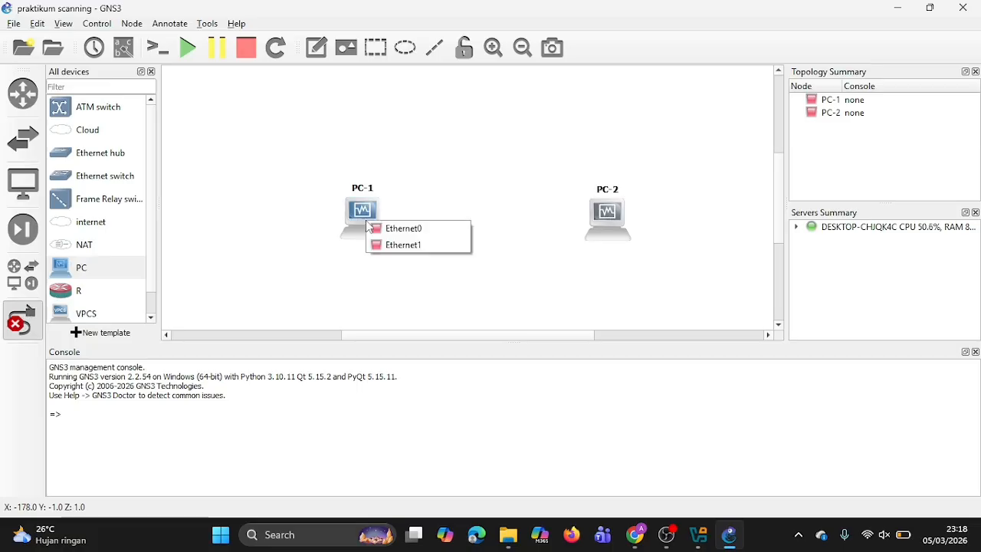
pyautogui.click(378, 228)
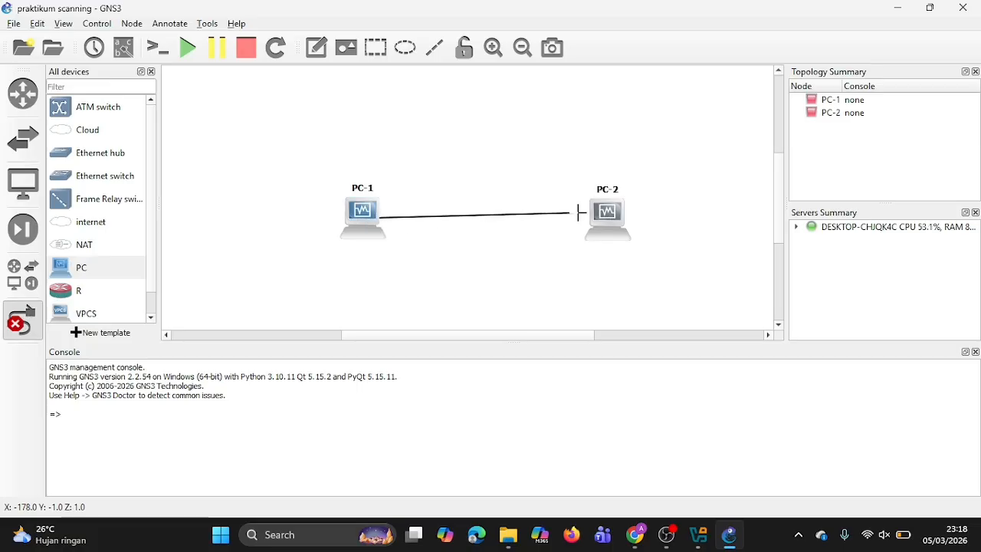
pyautogui.click(602, 224)
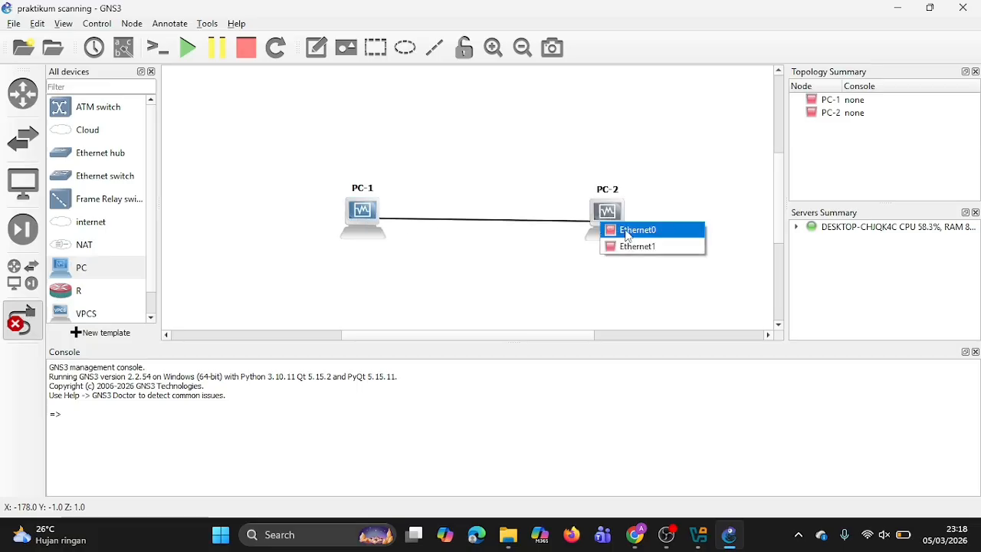
pyautogui.click(627, 233)
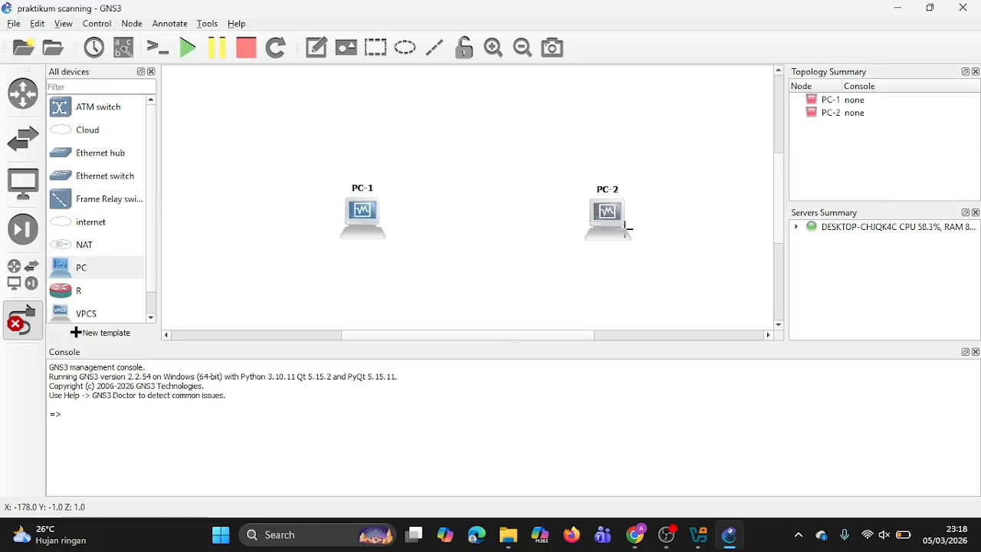
pyautogui.click(22, 321)
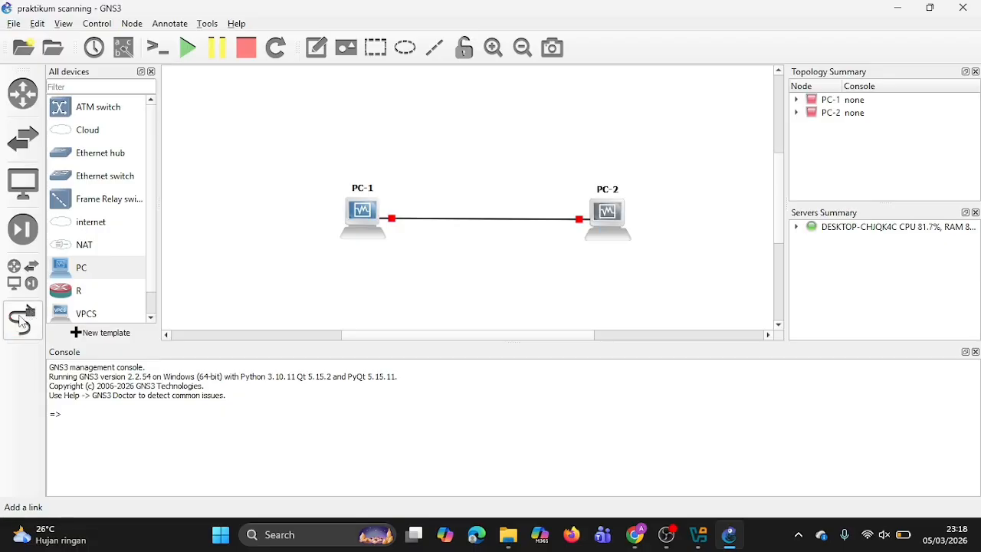
# Start all devices in the topology and confirm the start
pyautogui.click(183, 55)
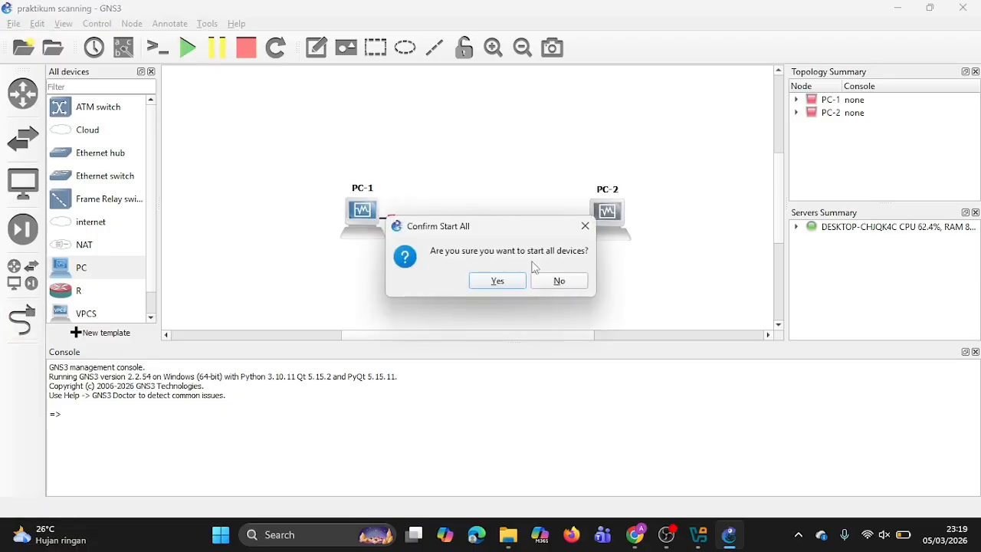
pyautogui.click(495, 285)
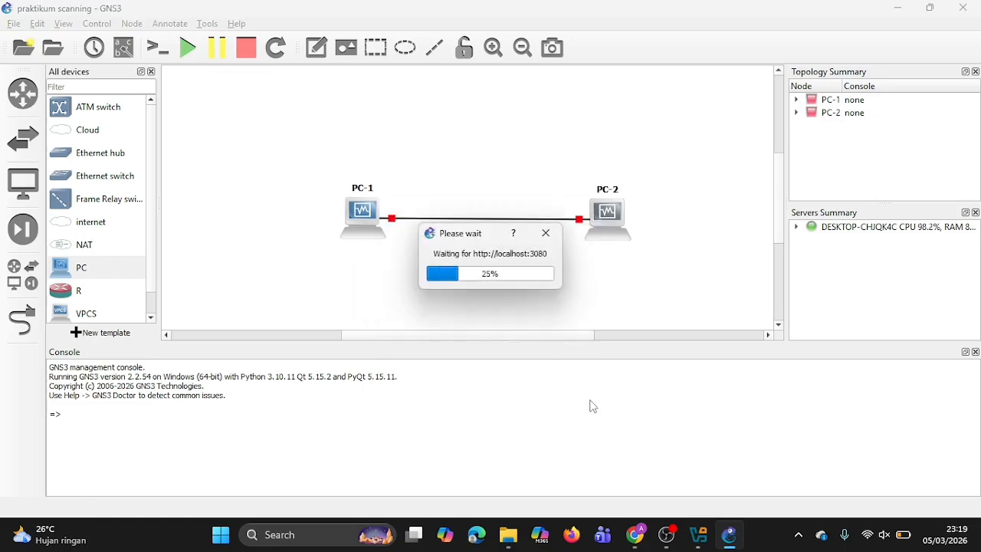
pyautogui.press('XF86AudioMute')
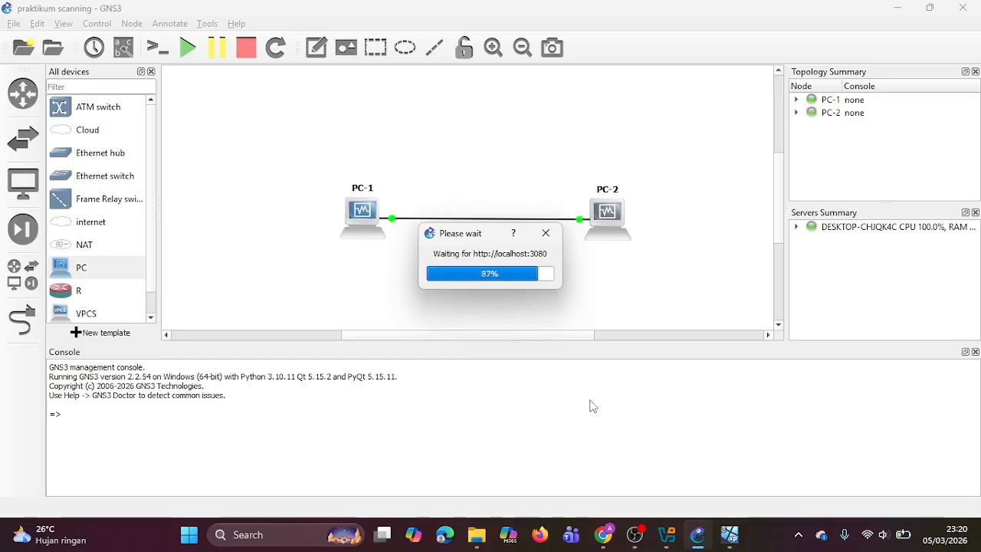
# Switch to the running PC-1 virtual machine in VirtualBox and move its window to the left half of the desktop
pyautogui.moveTo(729, 534)
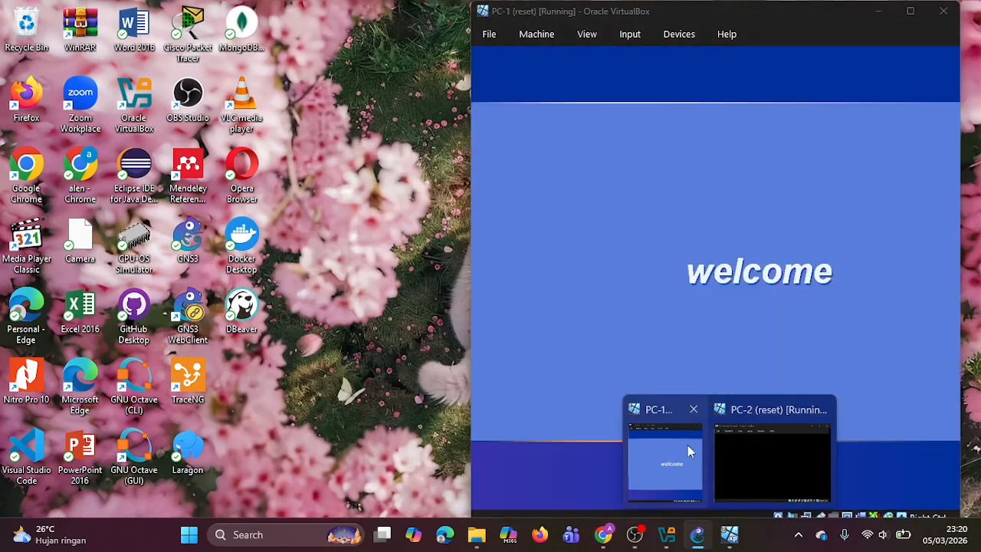
pyautogui.click(688, 446)
pyautogui.doubleClick(753, 7)
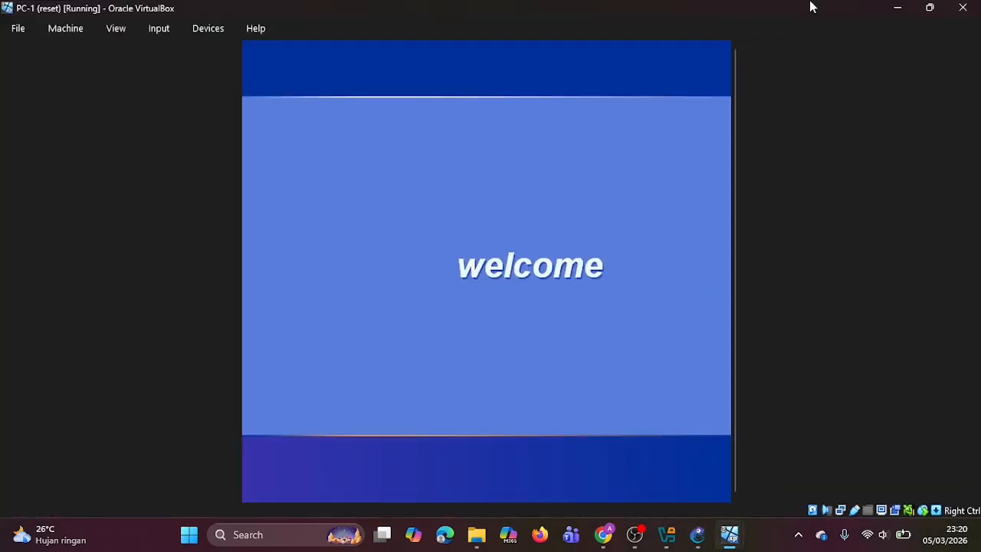
pyautogui.click(930, 8)
pyautogui.moveTo(740, 19); pyautogui.dragTo(298, 16)
# Bring up the PC-2 virtual machine and arrange it beside PC-1, narrowing the PC-1 window so the two do not overlap
pyautogui.moveTo(729, 534)
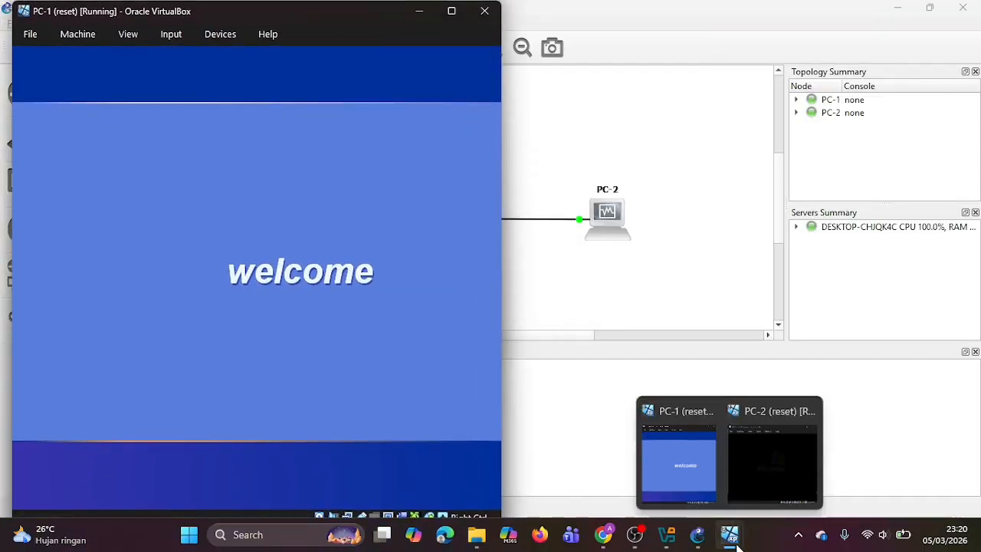
pyautogui.click(774, 452)
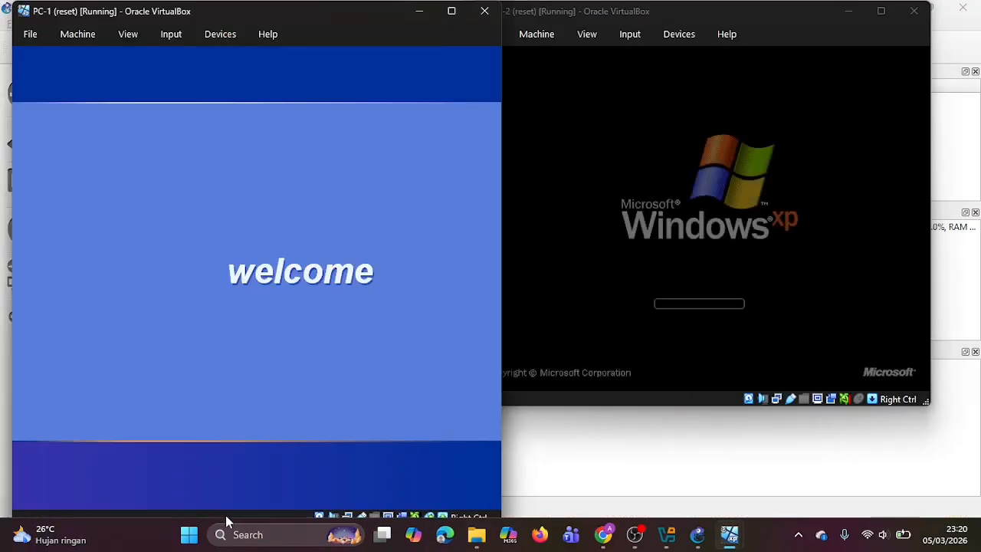
pyautogui.moveTo(273, 4); pyautogui.dragTo(290, 29)
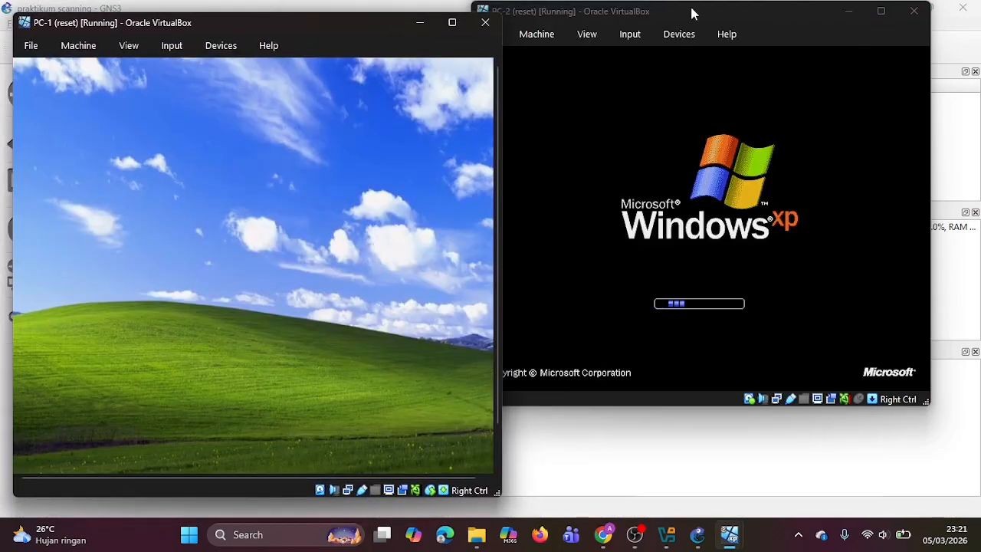
pyautogui.click(758, 74)
pyautogui.click(868, 96)
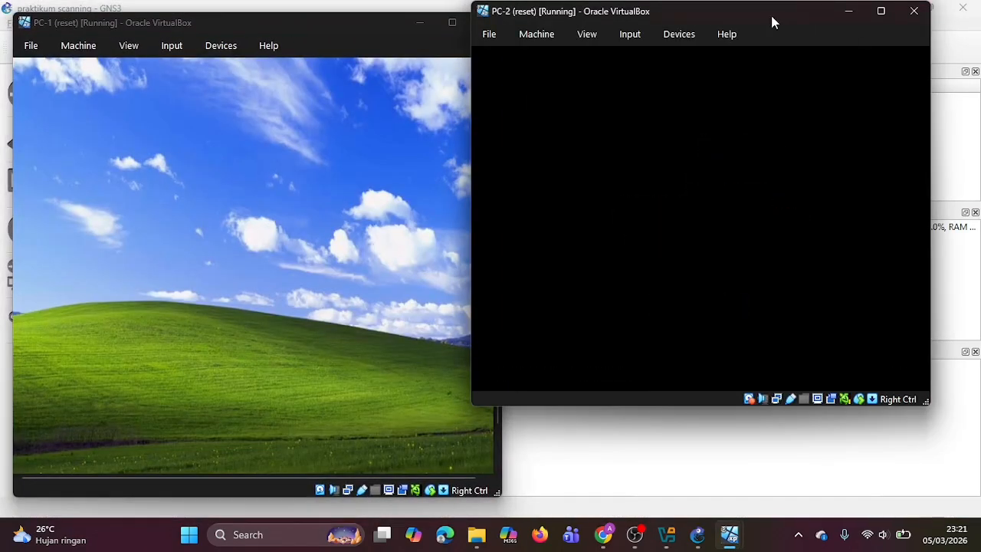
pyautogui.moveTo(740, 11); pyautogui.dragTo(759, 31)
pyautogui.click(345, 32)
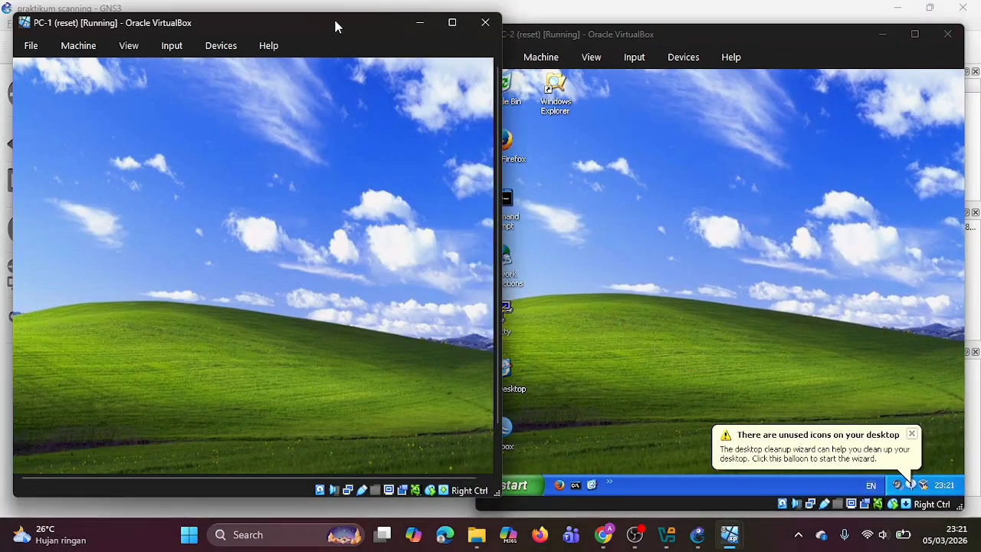
pyautogui.moveTo(502, 261); pyautogui.dragTo(460, 263)
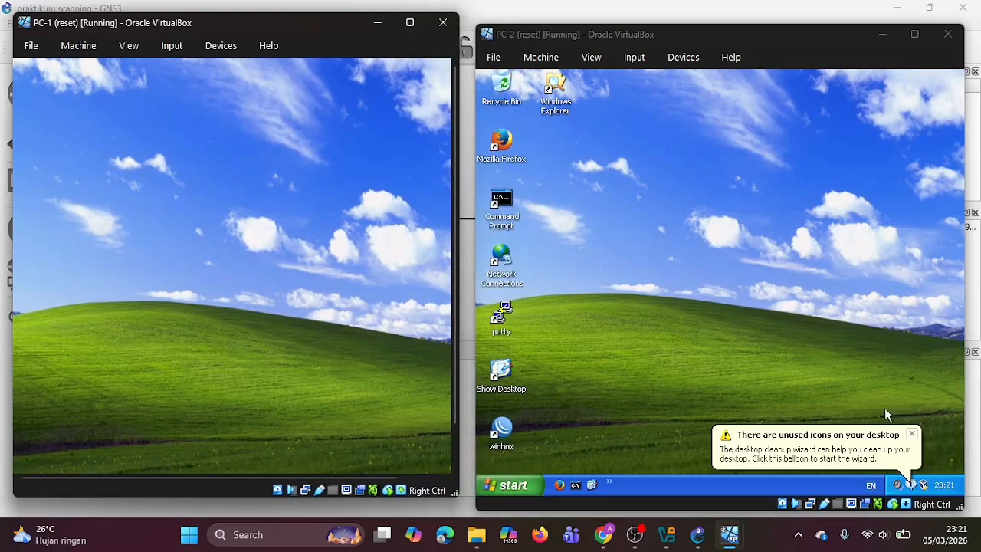
# Dismiss the notification balloons on the PC-2 and PC-1 Windows XP desktops
pyautogui.click(910, 434)
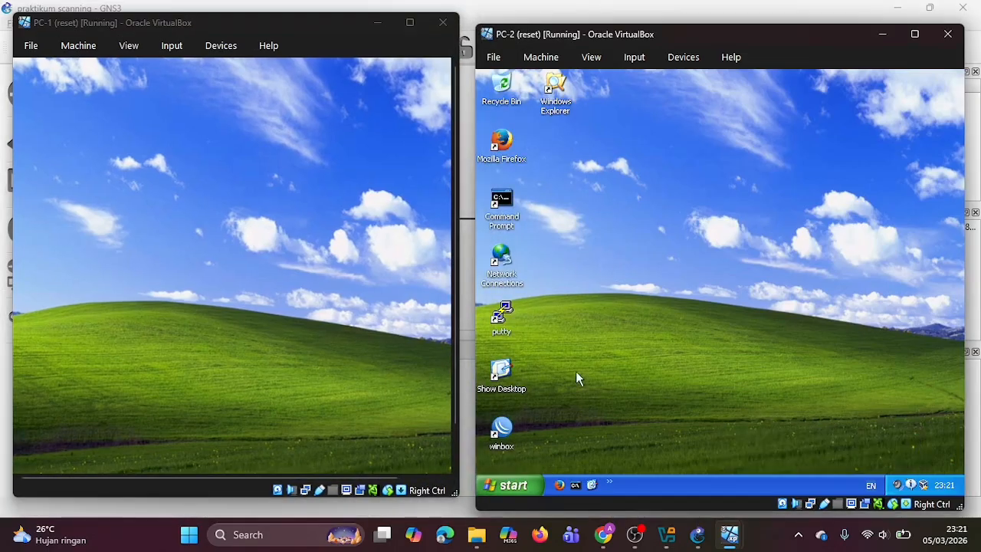
pyautogui.click(323, 353)
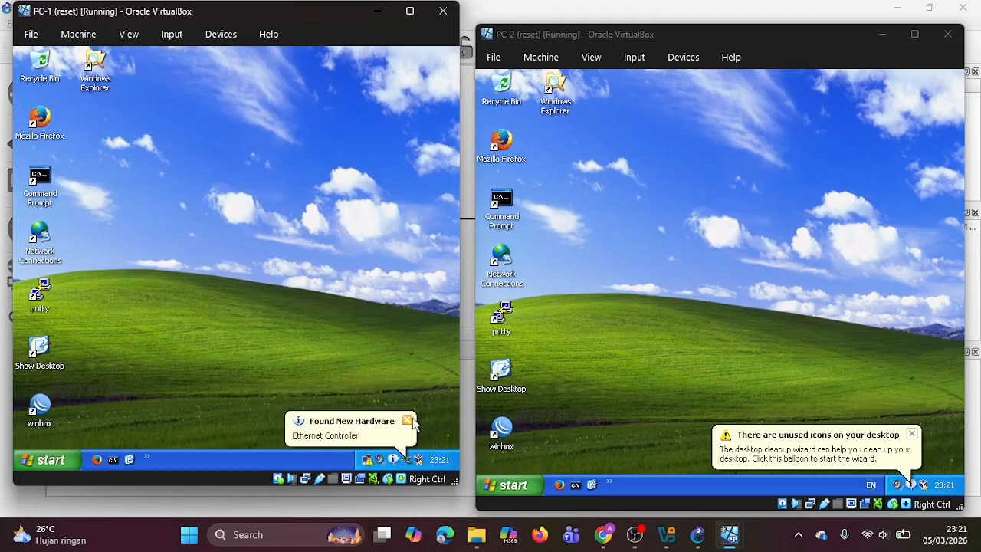
pyautogui.click(407, 422)
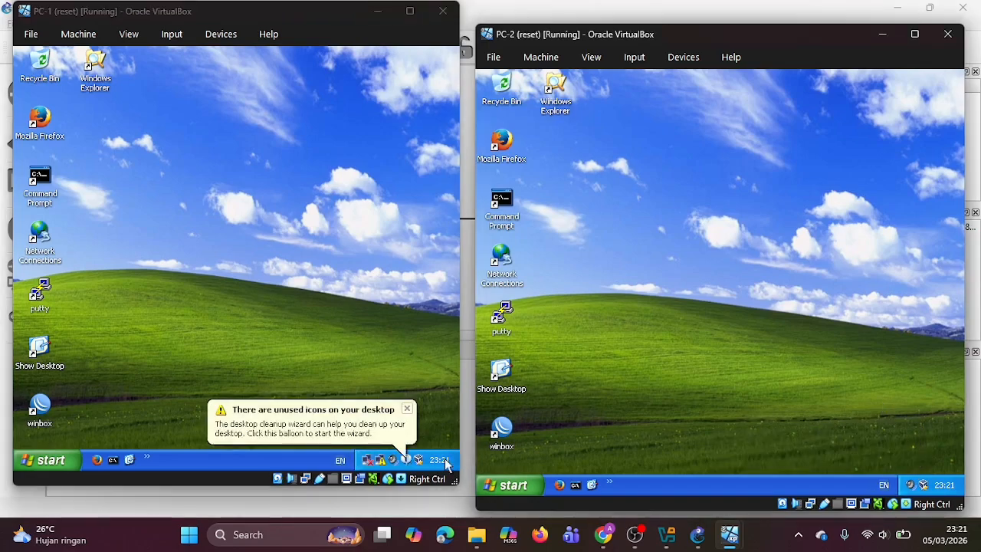
pyautogui.click(407, 408)
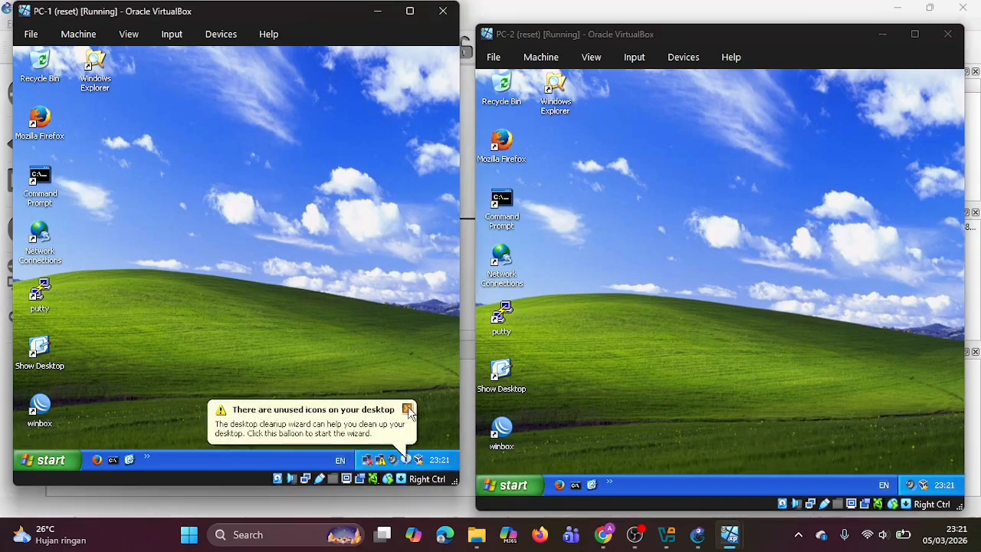
# Give PC-1's Local Area Connection the static IP address 192.168.1.1 with subnet mask 255.255.255.0 and apply it
pyautogui.doubleClick(380, 462)
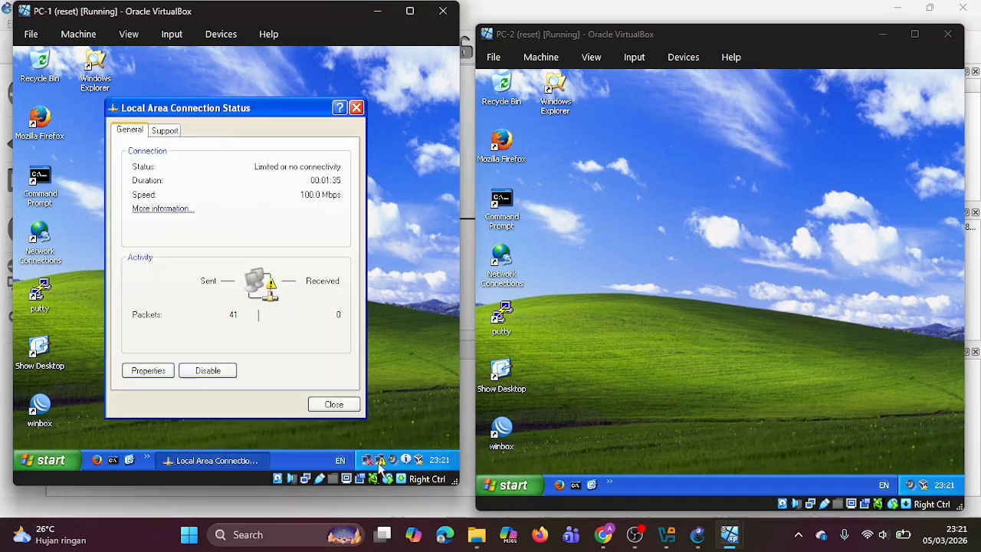
pyautogui.click(148, 371)
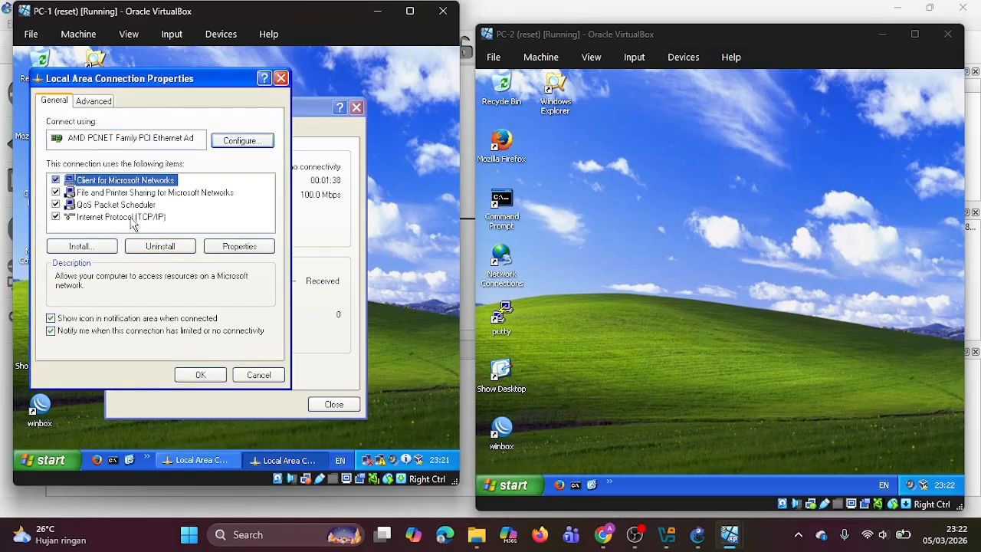
pyautogui.click(134, 219)
pyautogui.click(221, 247)
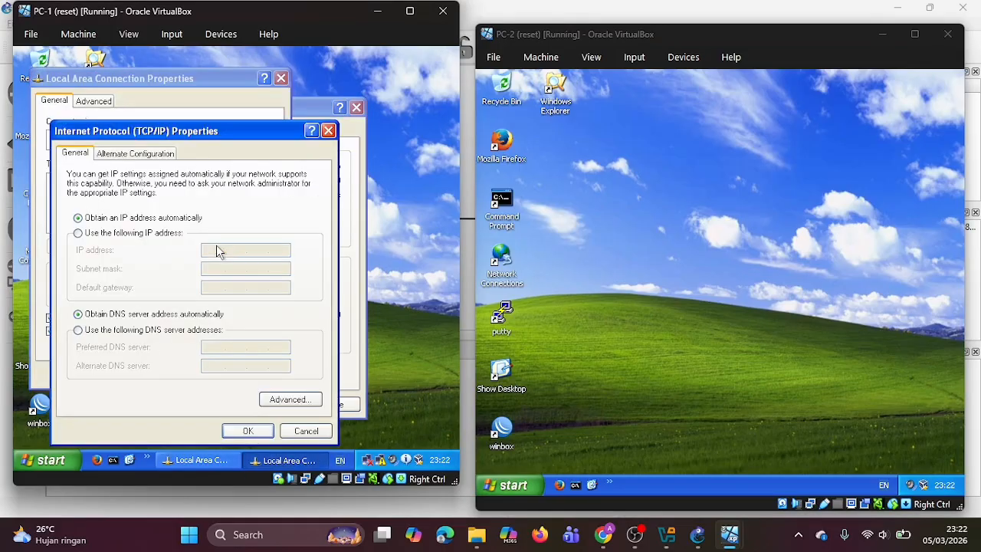
pyautogui.click(144, 234)
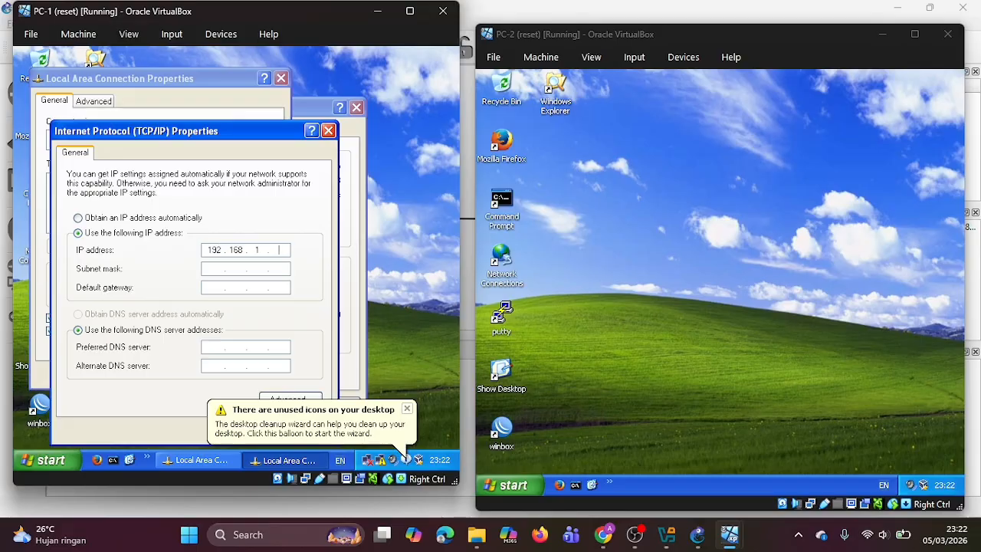
pyautogui.click(214, 267)
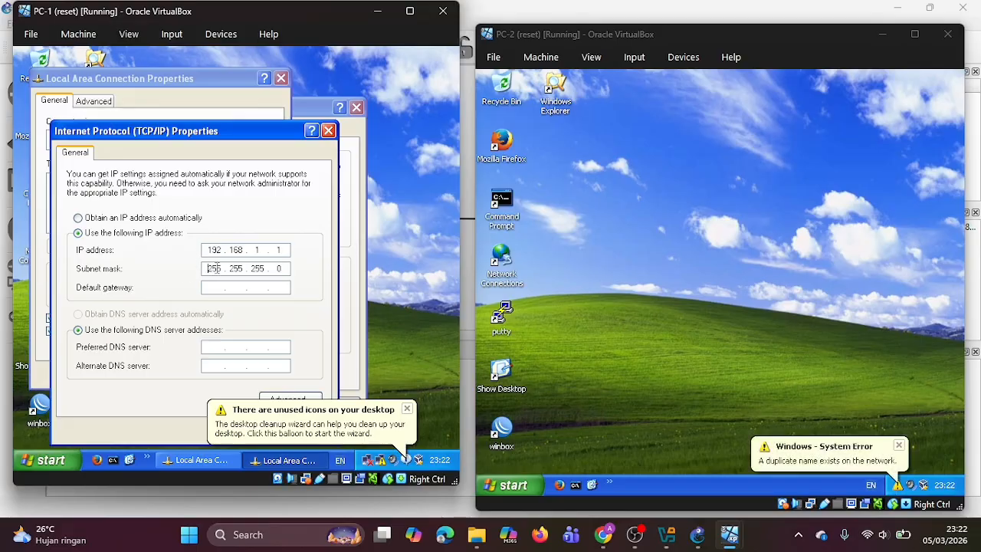
pyautogui.click(408, 410)
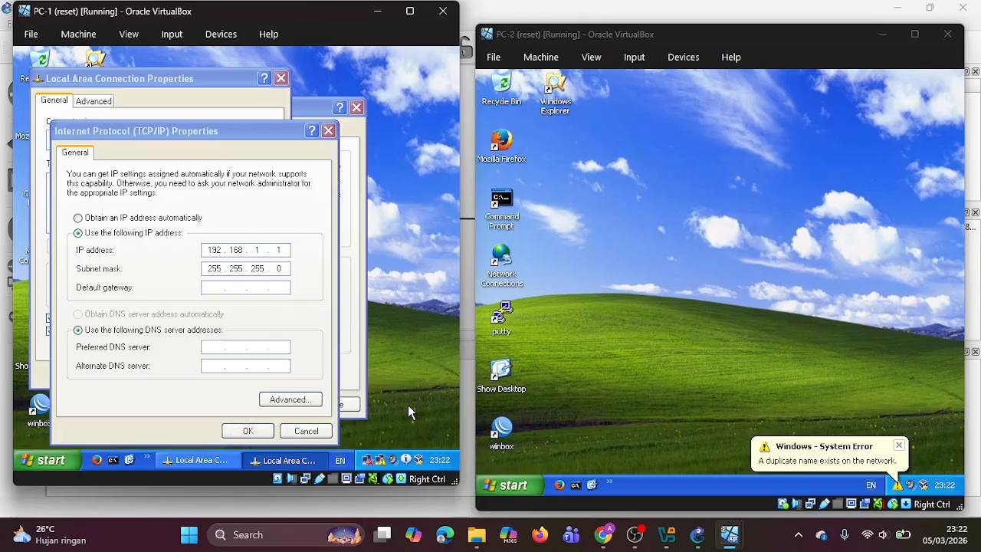
pyautogui.click(248, 431)
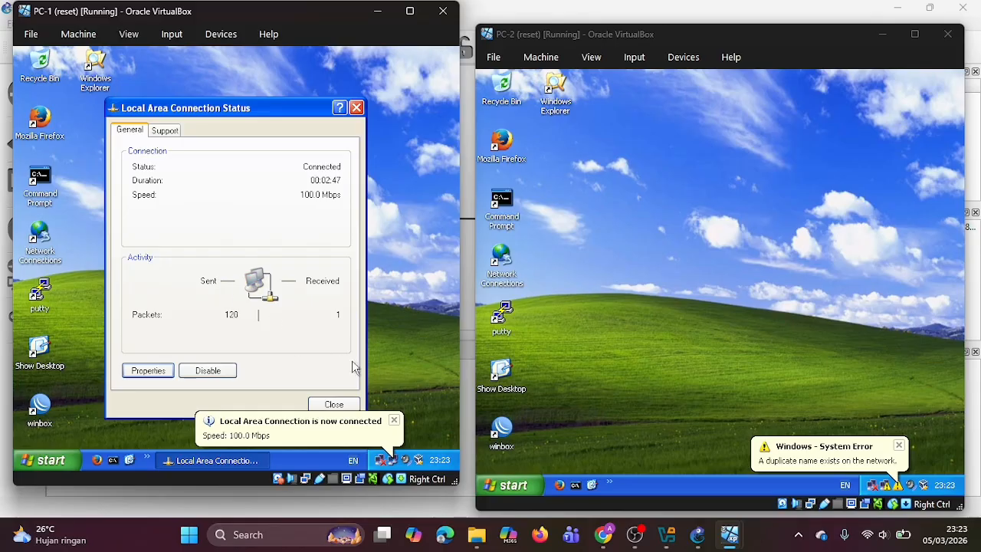
pyautogui.click(396, 420)
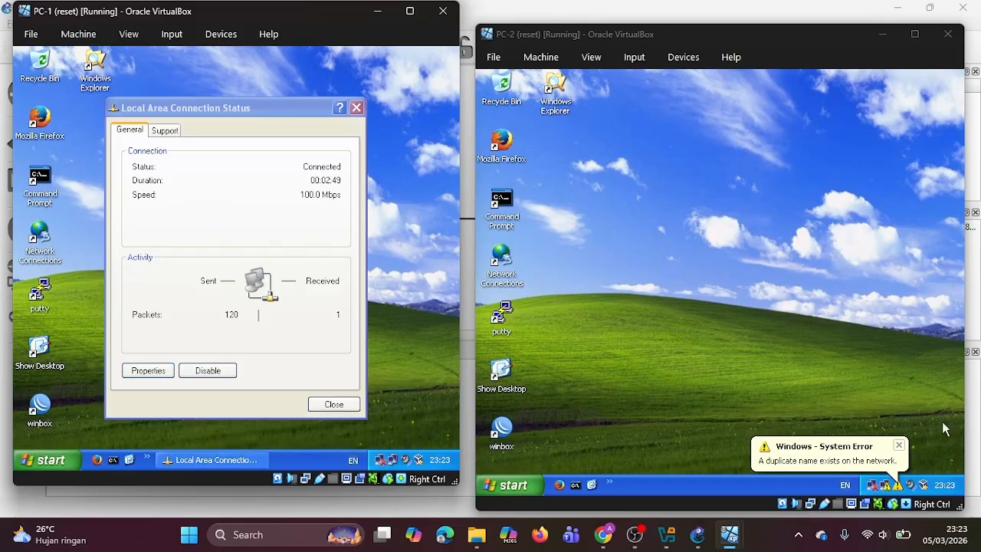
# Give PC-2's Local Area Connection the static IP address 192.168.1.2 with subnet mask 255.255.255.0 and apply it
pyautogui.click(884, 488)
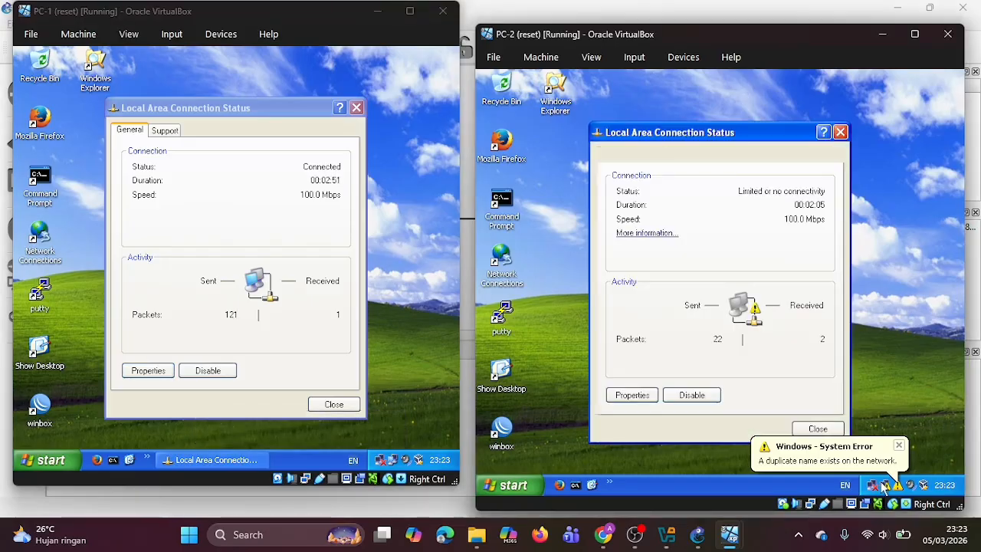
pyautogui.click(900, 447)
pyautogui.click(632, 394)
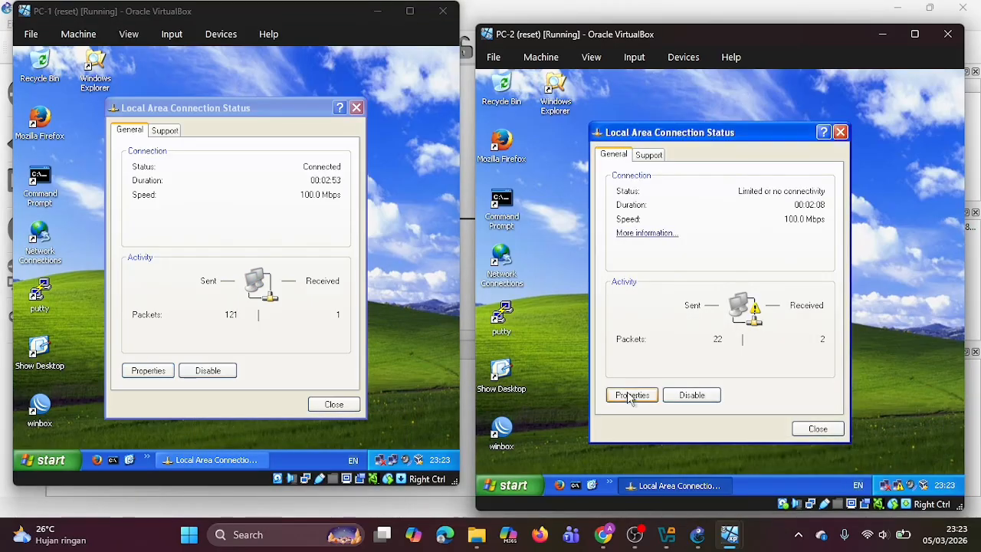
pyautogui.click(624, 241)
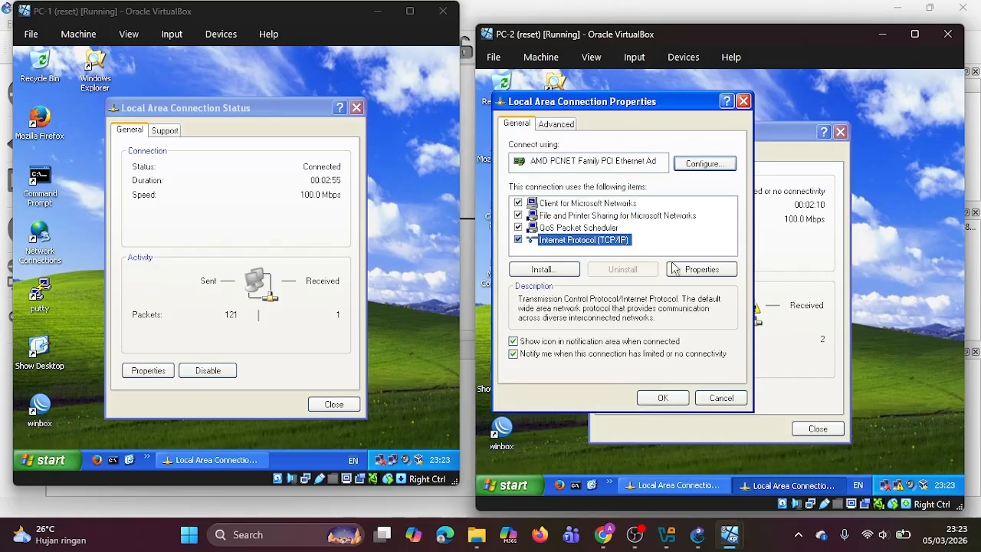
pyautogui.click(677, 268)
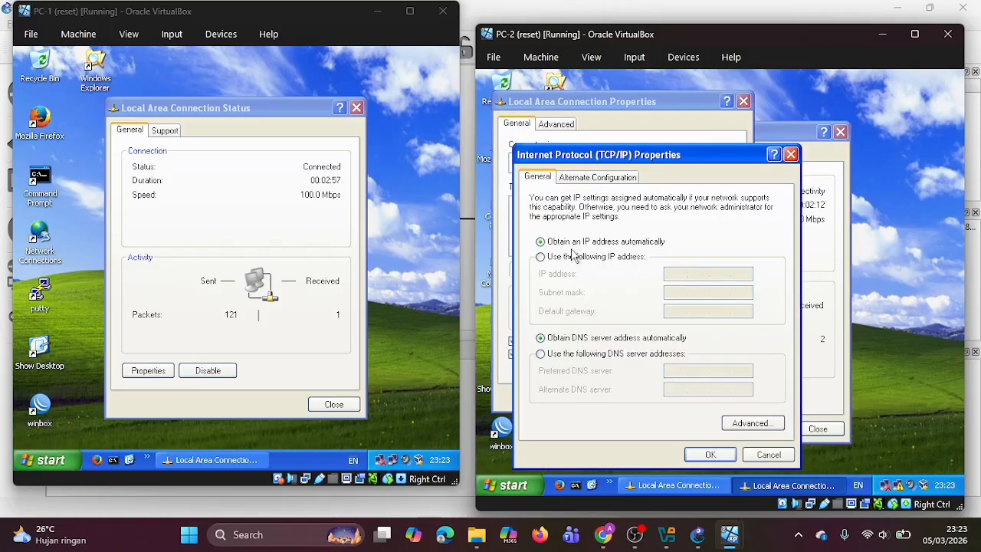
pyautogui.click(545, 258)
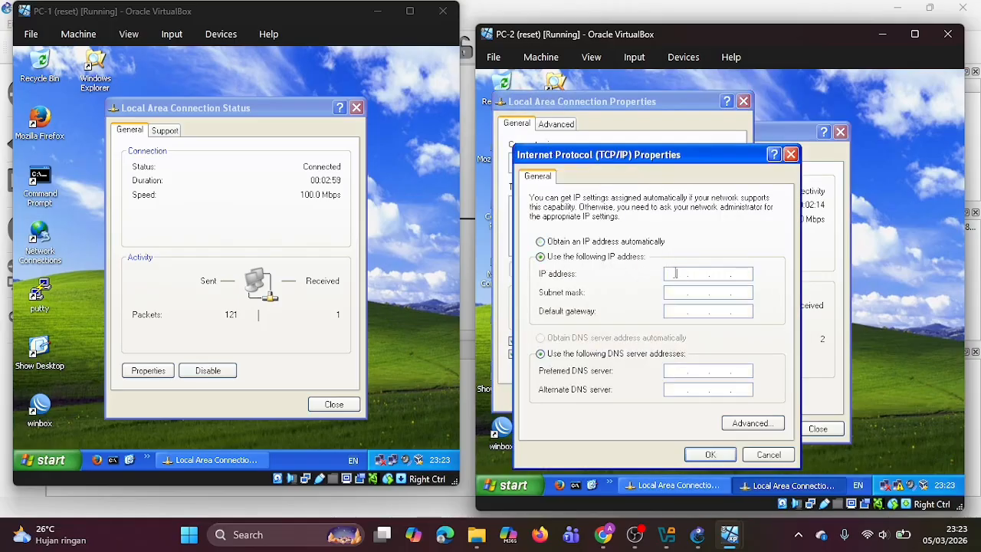
pyautogui.click(675, 273)
pyautogui.write('1')
pyautogui.write('8 . 1 .2')
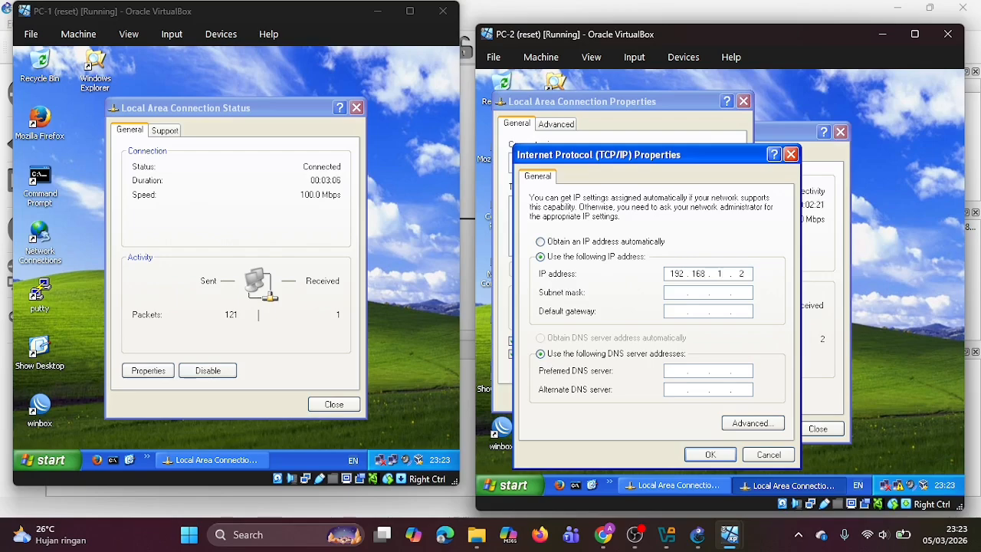
pyautogui.click(692, 292)
pyautogui.click(711, 454)
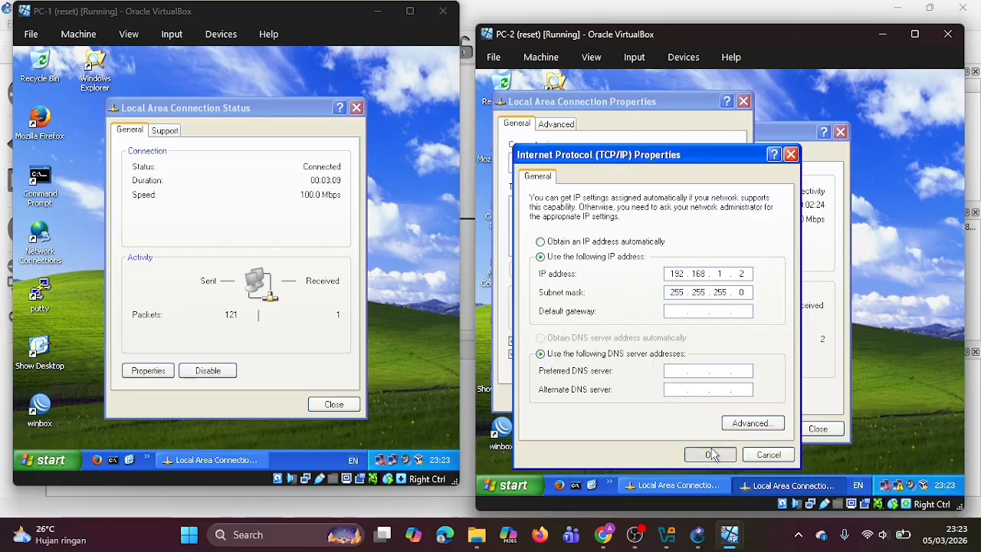
pyautogui.click(677, 399)
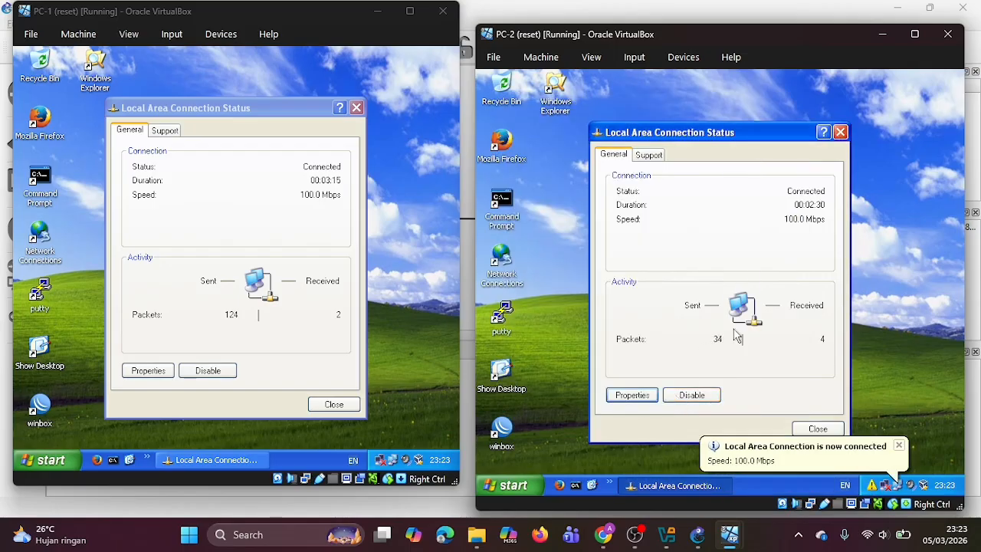
# Dismiss PC-2's connection notification and close the Local Area Connection Status windows on both PCs
pyautogui.click(898, 446)
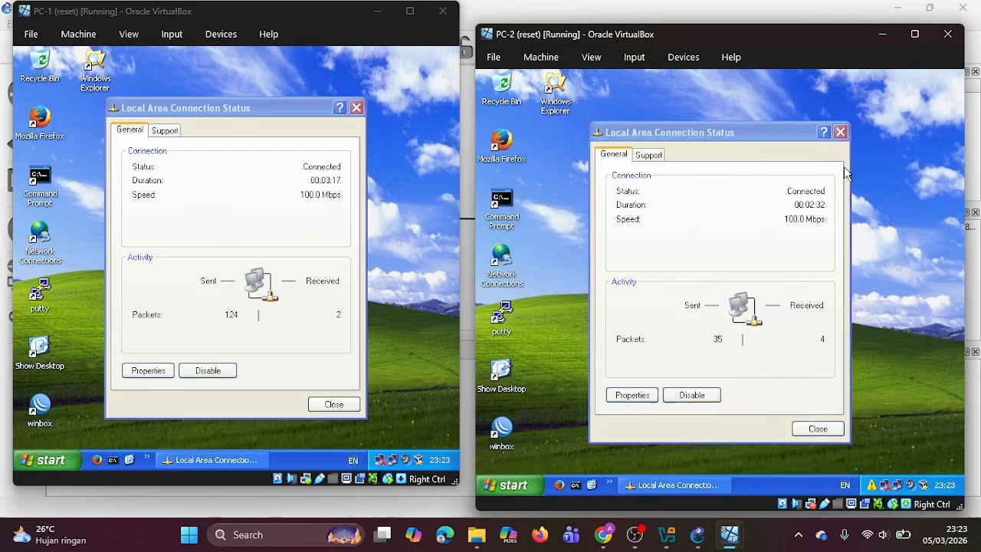
pyautogui.click(840, 134)
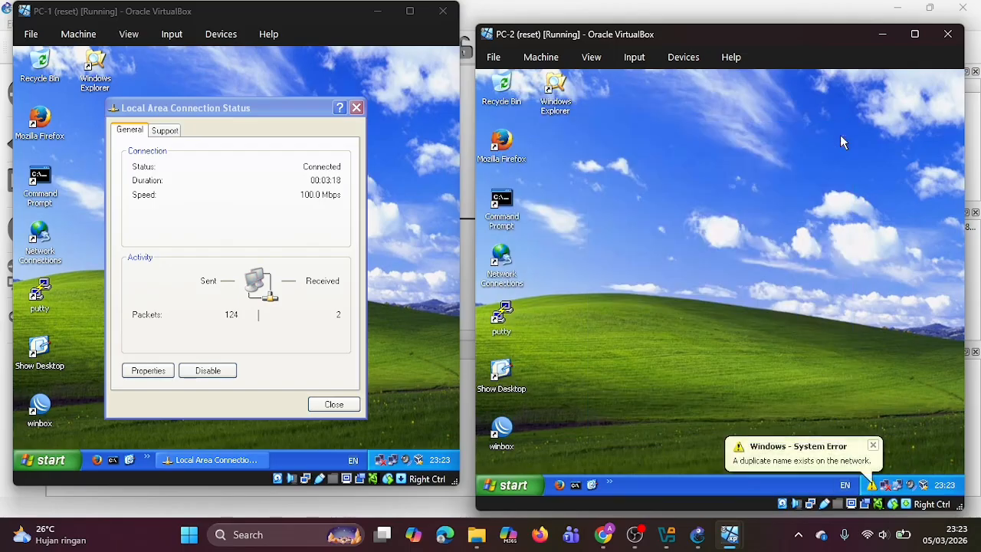
pyautogui.click(356, 108)
# Test the link in both directions by pinging 192.168.1.2 from PC-1's Command Prompt and 192.168.1.1 from PC-2's
pyautogui.doubleClick(41, 174)
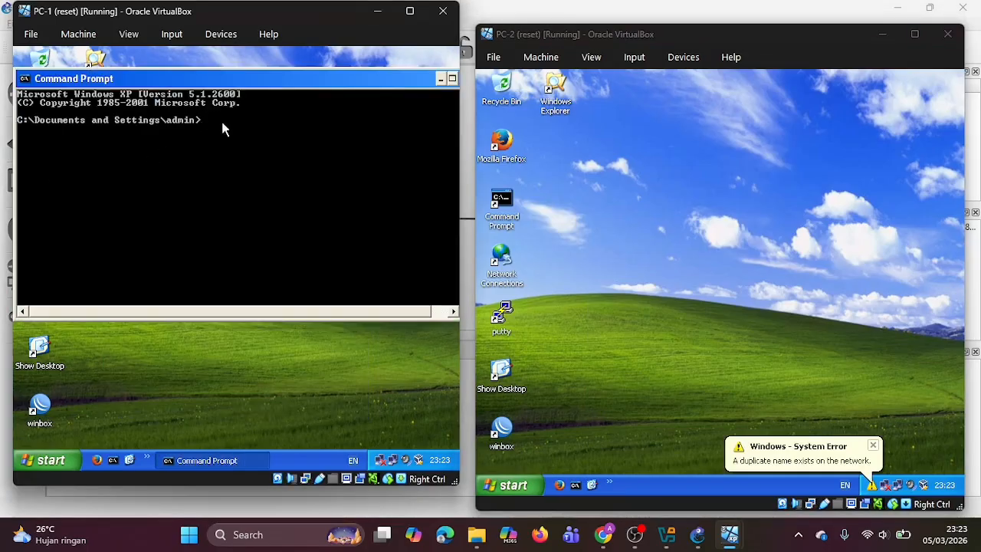
pyautogui.write('ping 192.168.1.2')
pyautogui.press('Return')
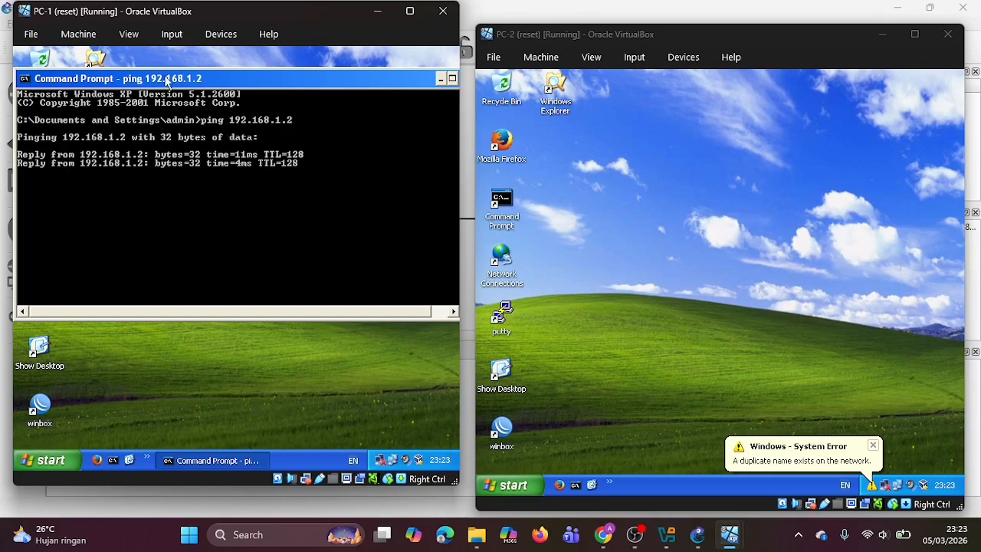
pyautogui.doubleClick(502, 203)
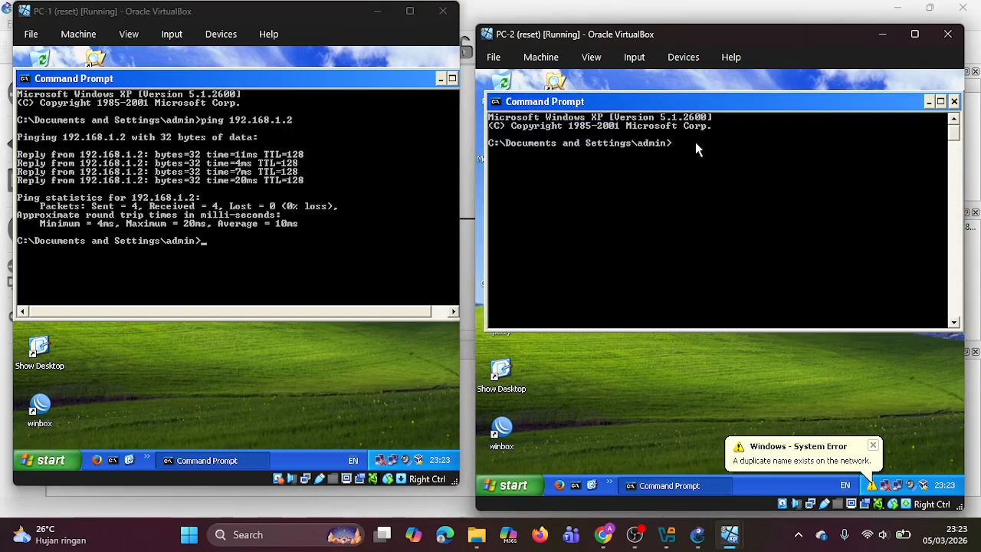
pyautogui.write('ping 192.168.1.1')
pyautogui.press('Return')
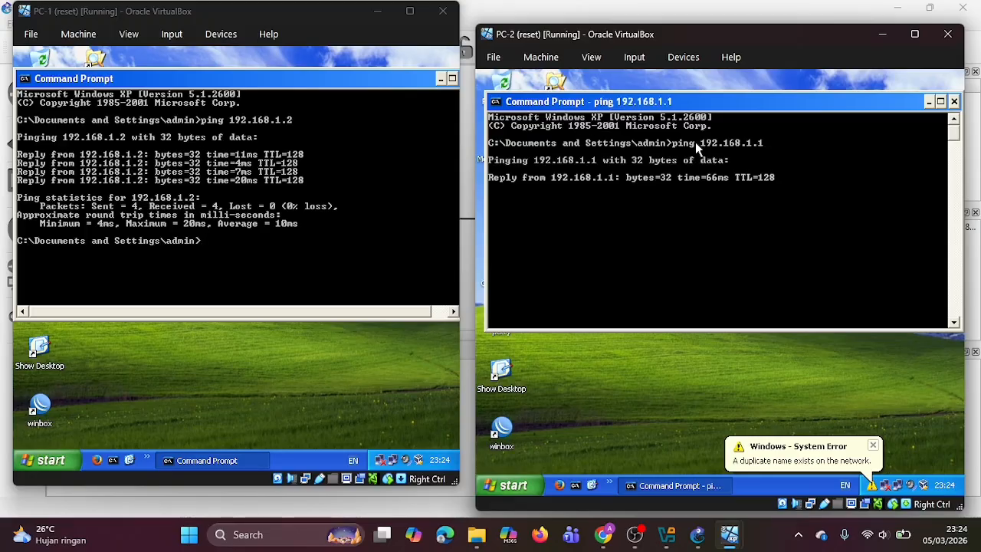
# Close the Command Prompt on PC-2 and minimize the one on PC-1
pyautogui.click(953, 101)
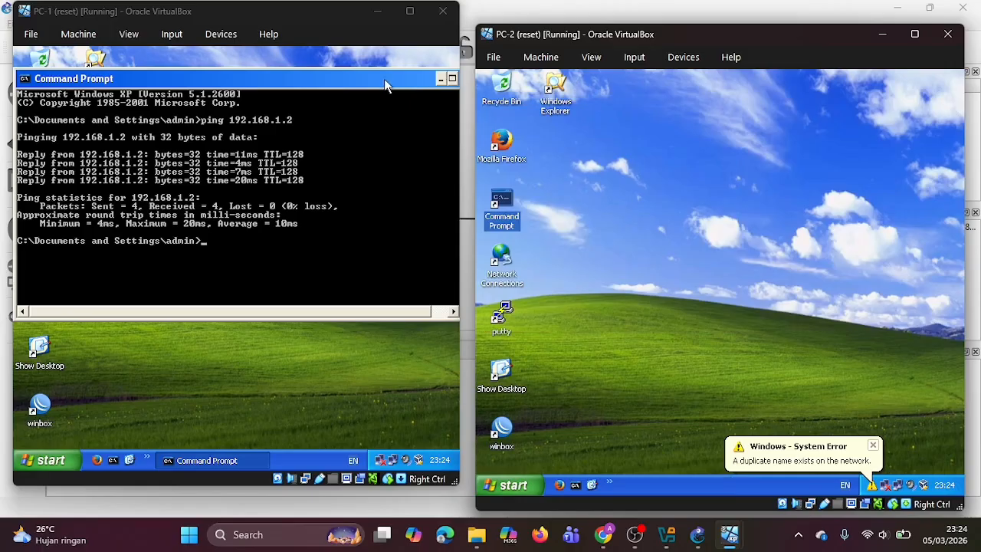
pyautogui.click(388, 84)
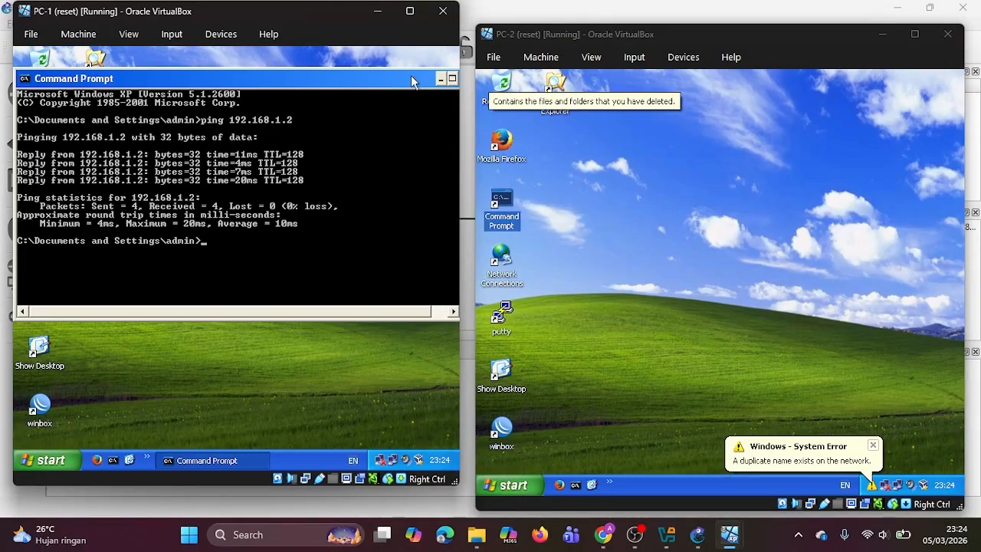
pyautogui.click(440, 79)
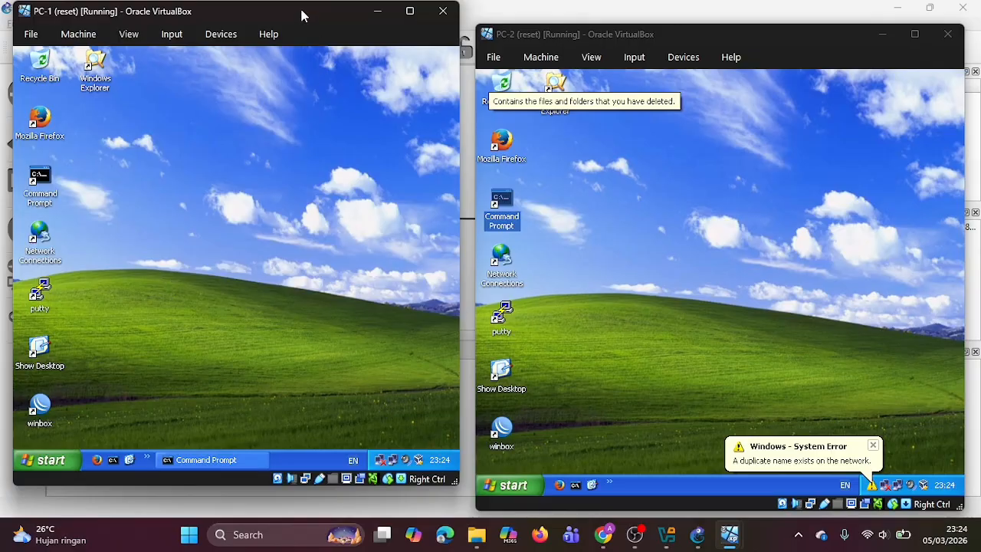
# Place the PC-1 window beside the host's Downloads folder and copy the xampp-win32-1.8.2-6-VC9-installer (1) file into PC-1's My Documents
pyautogui.moveTo(301, 15); pyautogui.dragTo(674, 31)
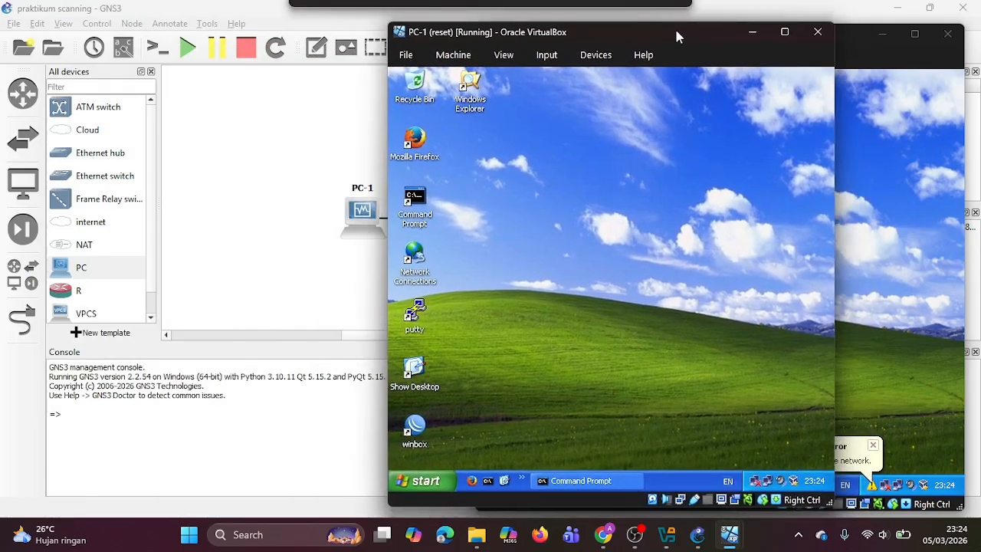
pyautogui.click(477, 536)
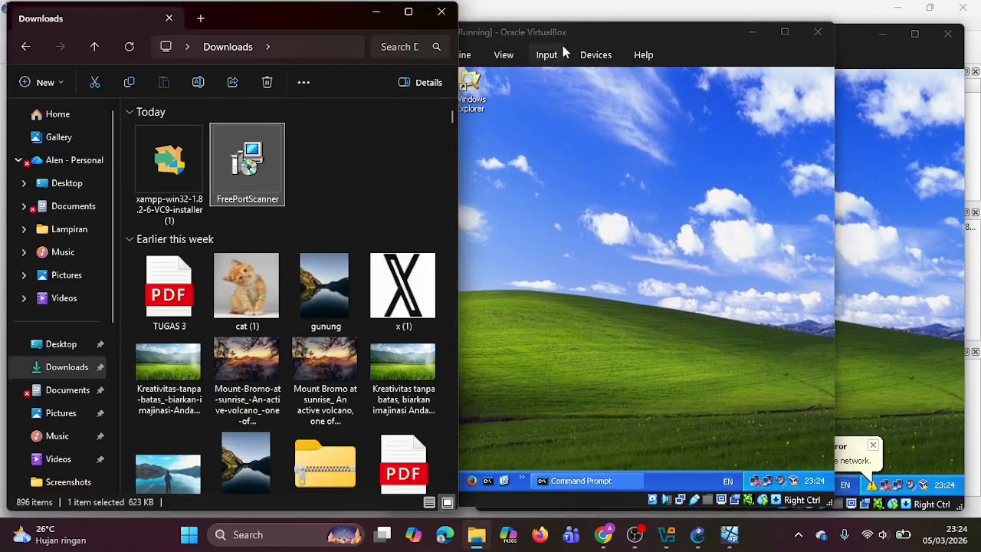
pyautogui.moveTo(560, 35); pyautogui.dragTo(637, 34)
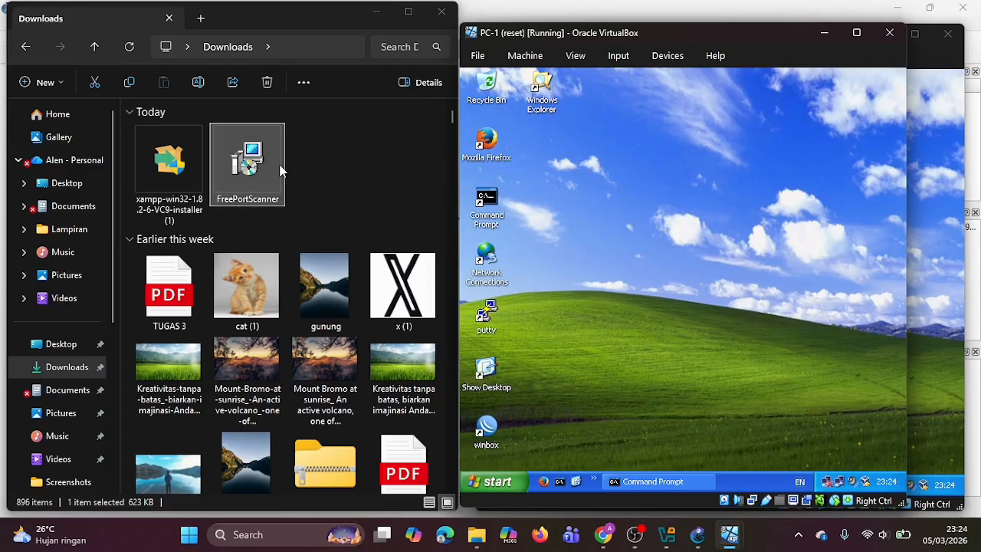
pyautogui.doubleClick(543, 85)
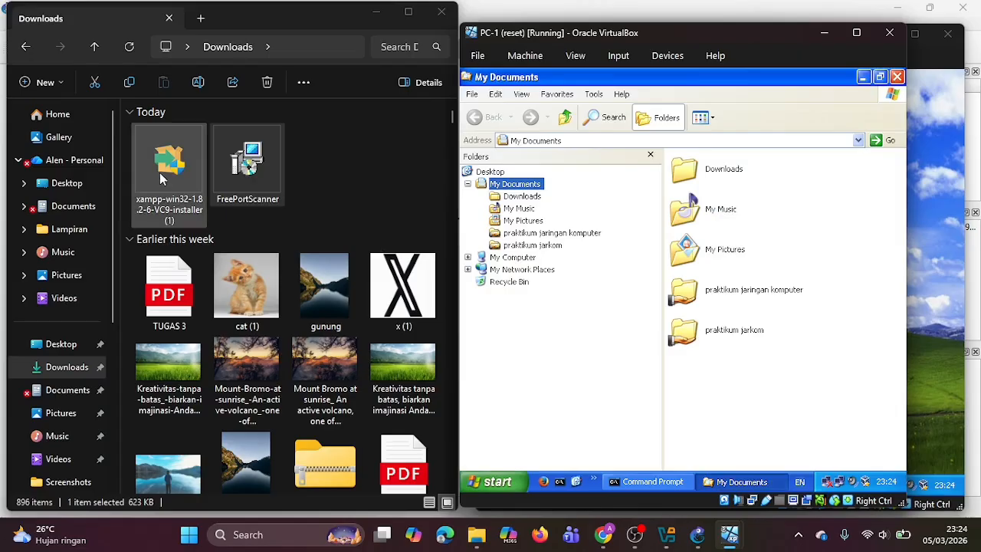
pyautogui.moveTo(160, 179); pyautogui.dragTo(843, 354)
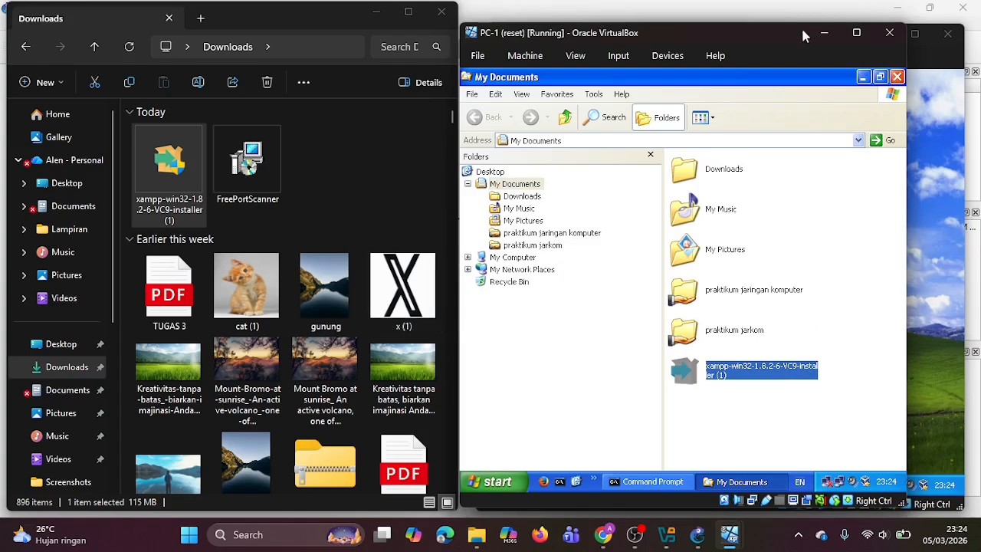
# Copy the FreePortScanner installer from the host's Downloads folder into PC-2's My Documents, then minimize the Downloads window
pyautogui.click(822, 35)
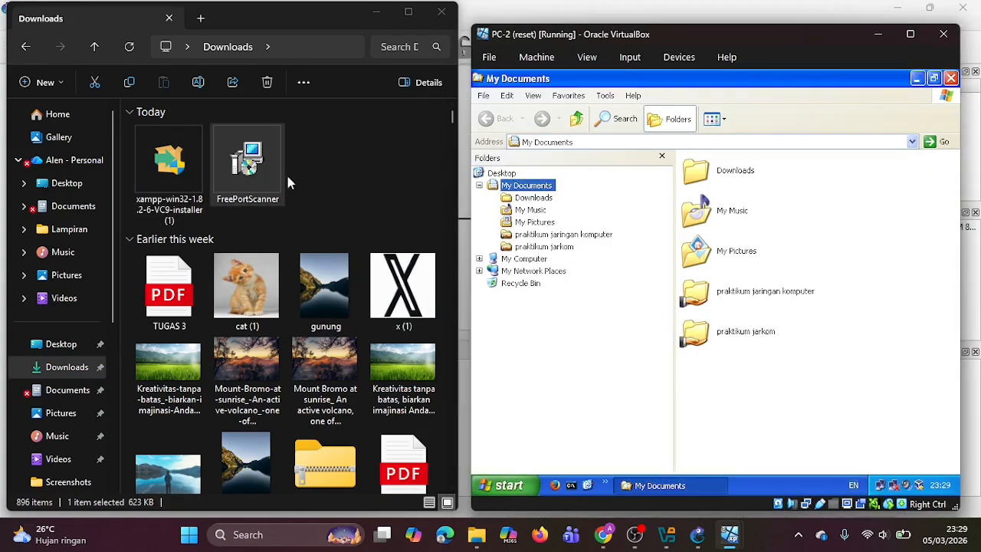
pyautogui.moveTo(246, 165); pyautogui.dragTo(845, 384)
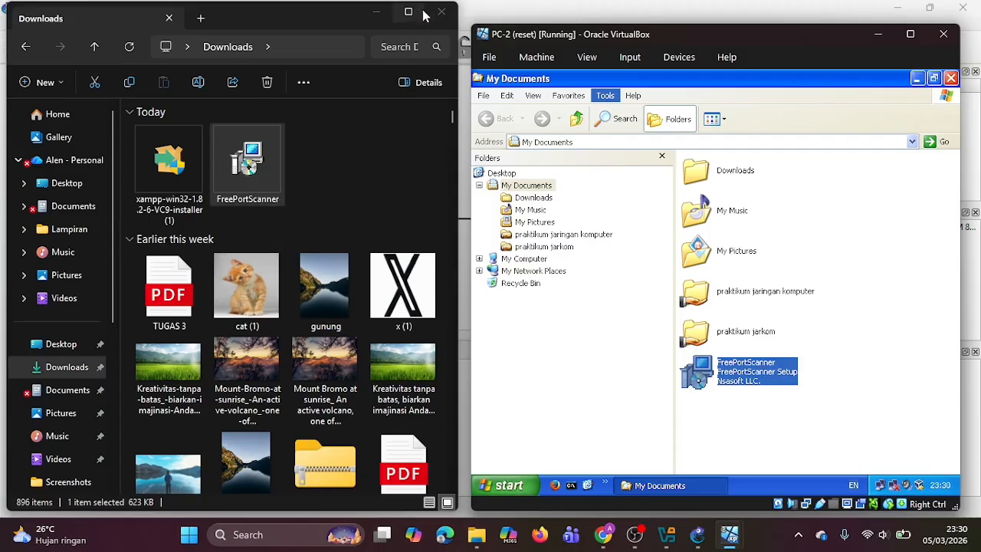
pyautogui.click(374, 13)
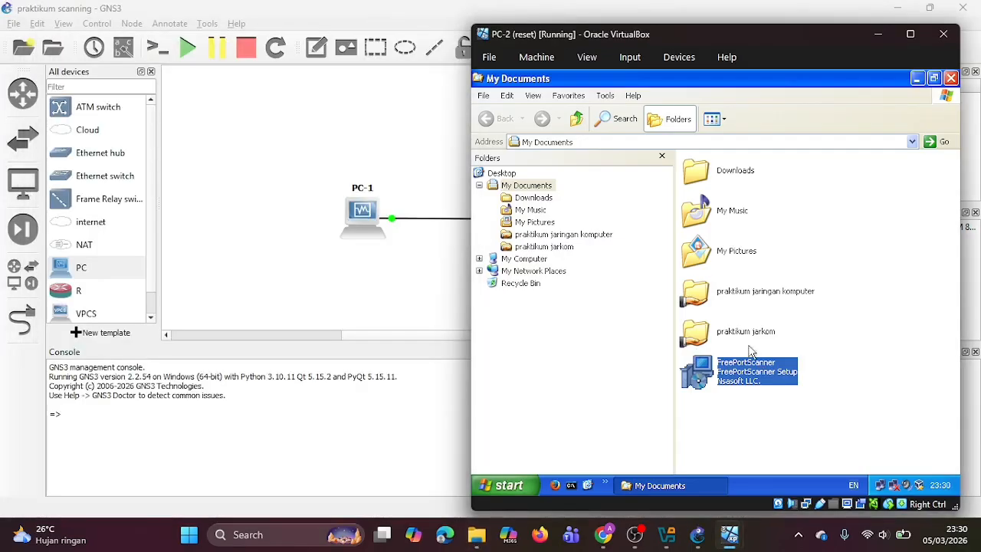
# Bring the PC-1 virtual machine back up and place its window side by side with PC-2
pyautogui.moveTo(729, 530)
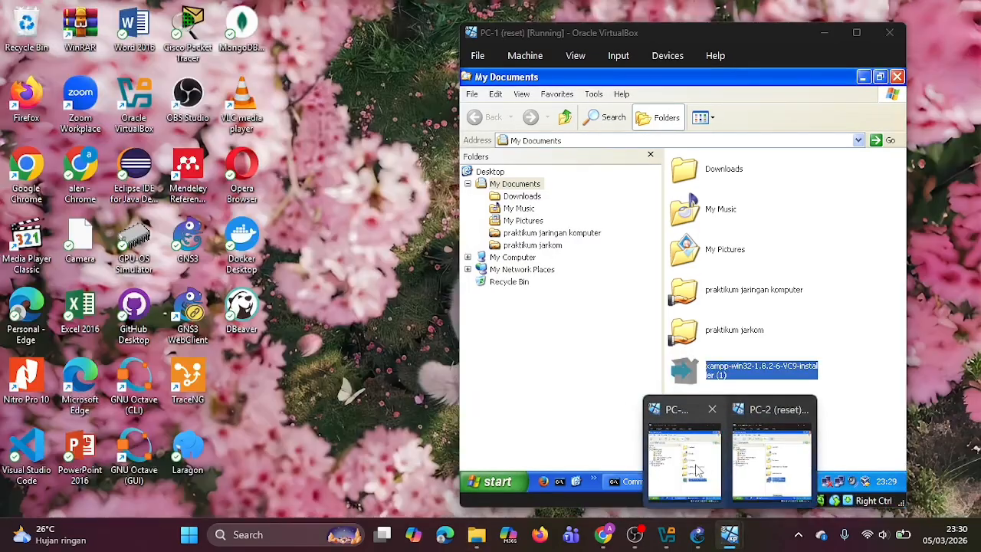
pyautogui.click(698, 468)
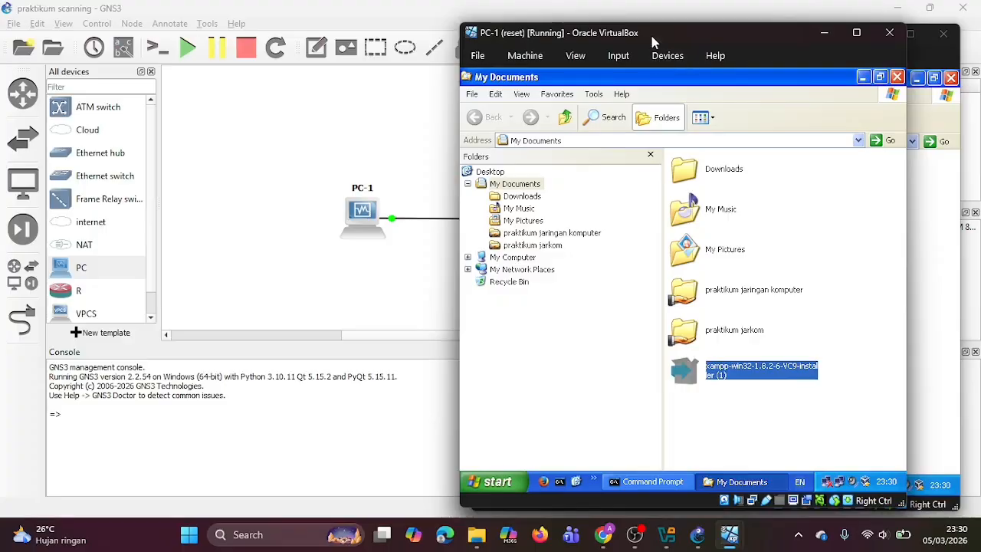
pyautogui.moveTo(651, 36); pyautogui.dragTo(212, 44)
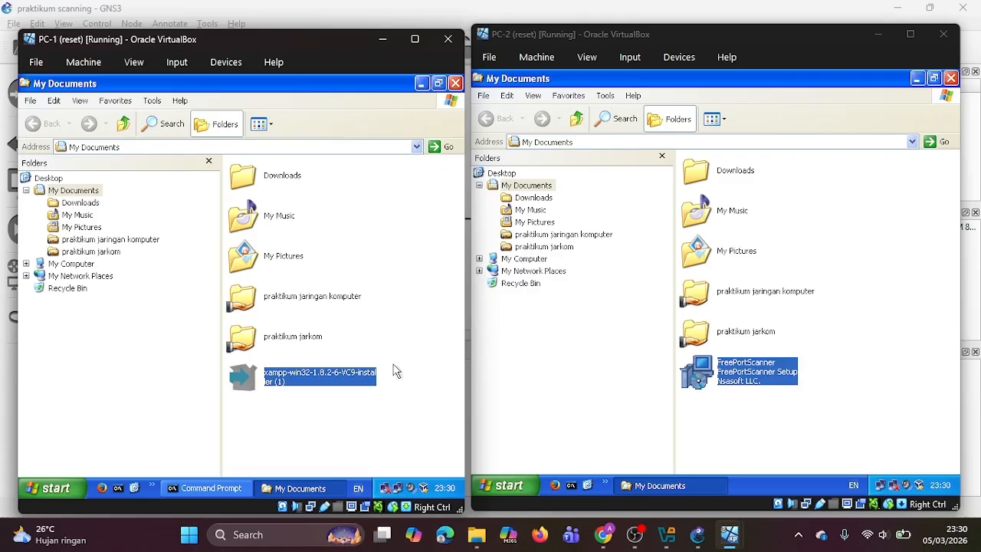
# Run the XAMPP installer on PC-1 with all components in C:\xampp, decline learning more about Bitnami, and start the installation
pyautogui.doubleClick(249, 377)
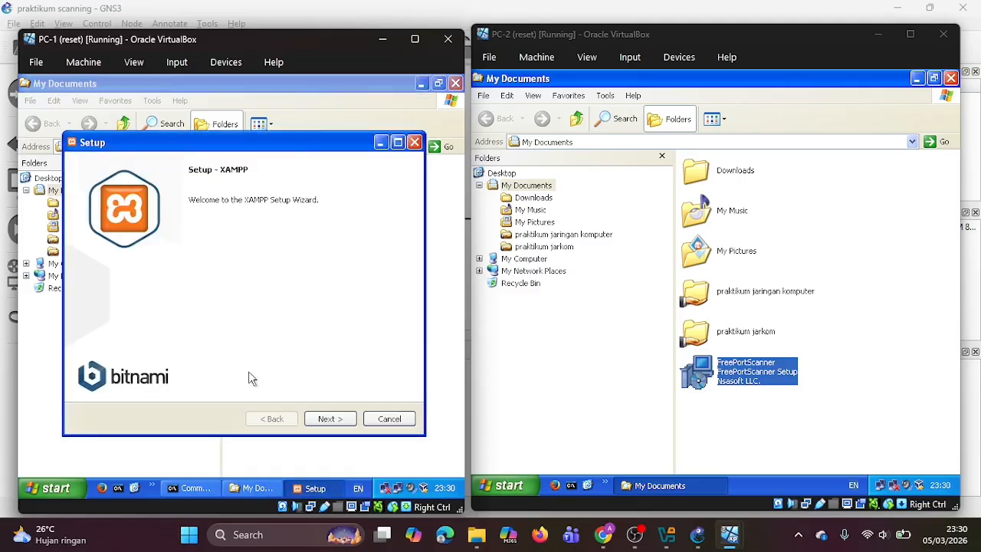
pyautogui.click(323, 424)
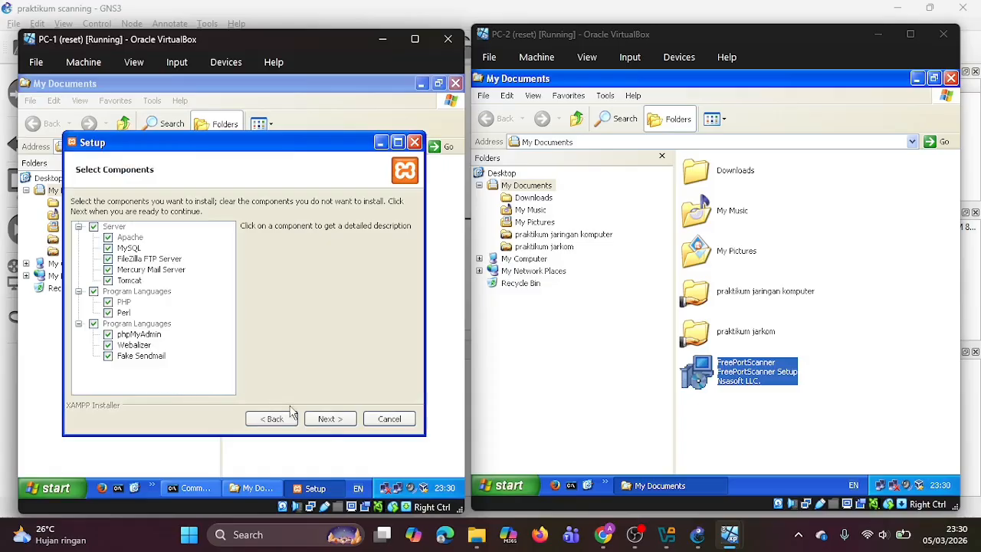
pyautogui.click(327, 424)
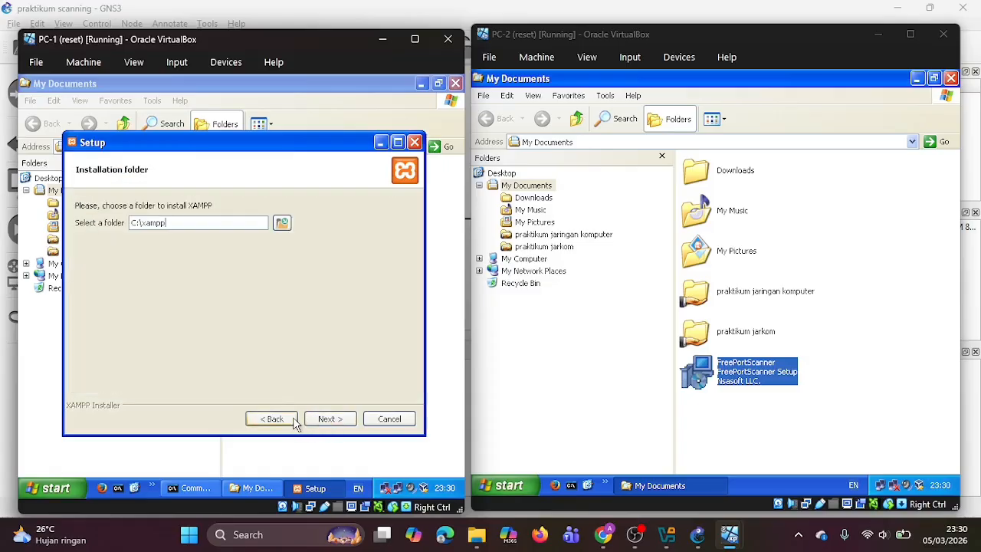
pyautogui.click(295, 424)
pyautogui.click(320, 421)
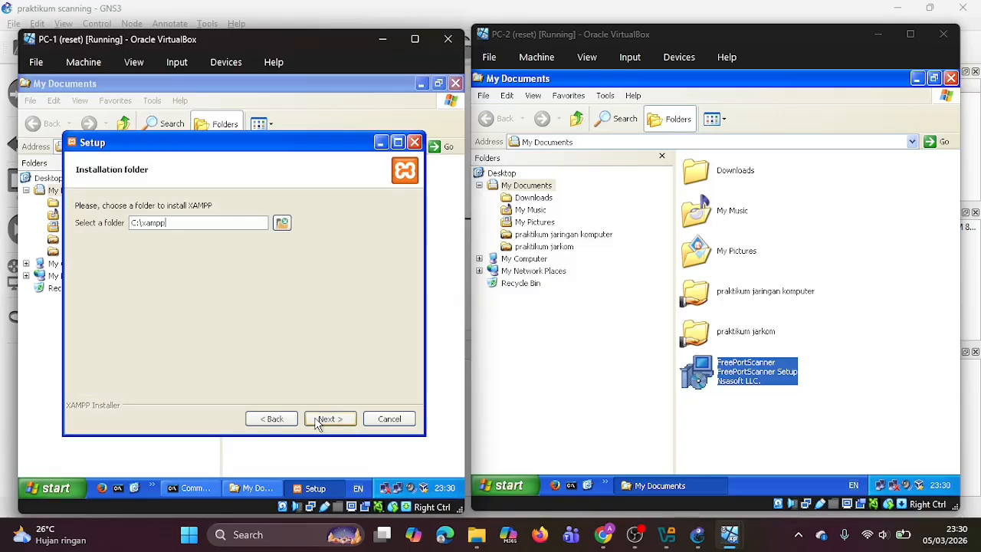
pyautogui.click(319, 424)
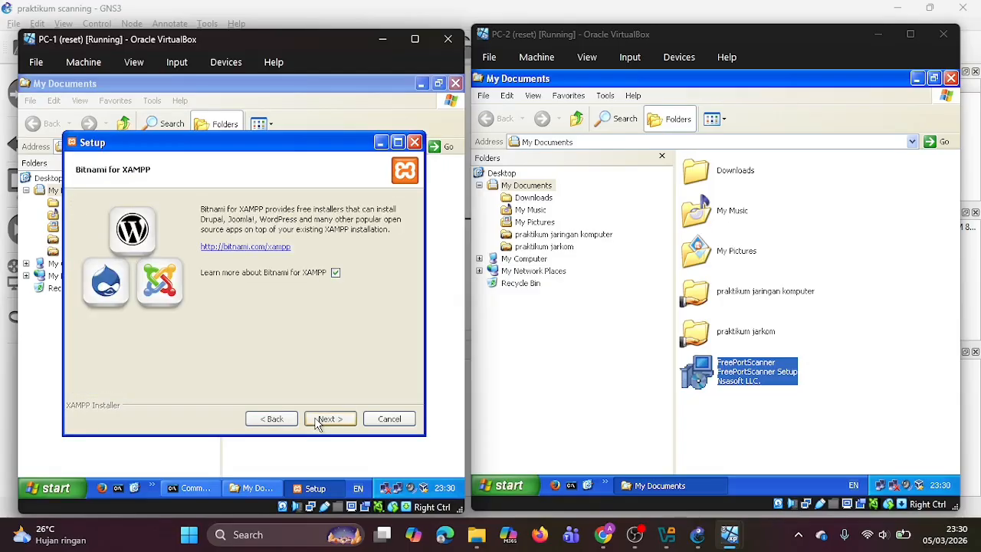
pyautogui.click(337, 273)
pyautogui.click(329, 419)
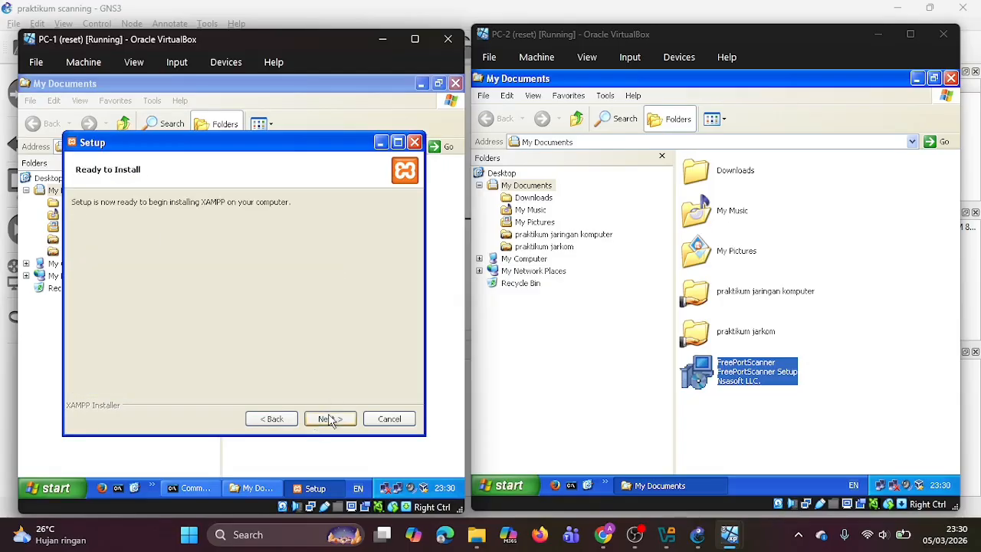
pyautogui.click(330, 419)
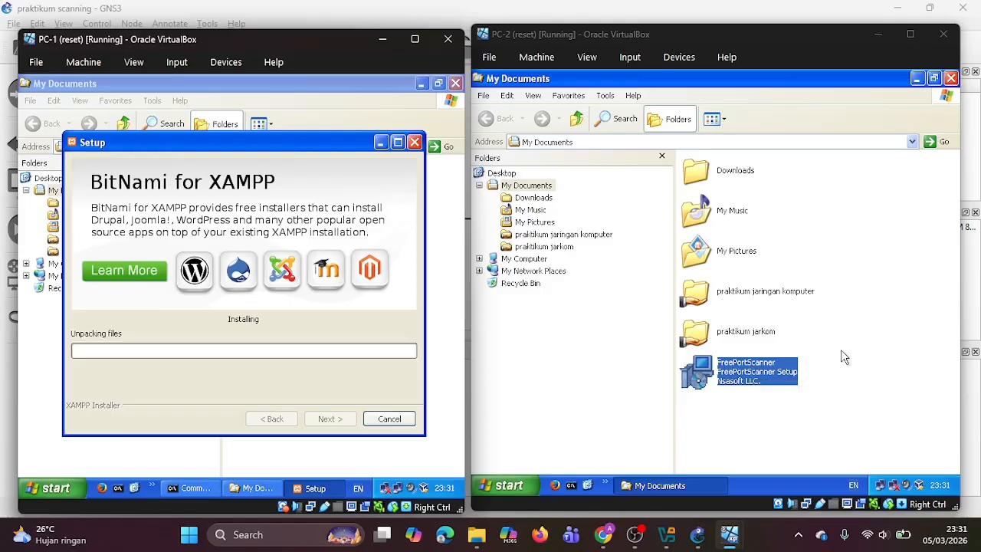
# Run the FreePortScanner installer in PC-2's My Documents, keeping the default destination C:\Program Files\Nsasoft\FreePortScanner and the default Start Menu folder
pyautogui.click(759, 374)
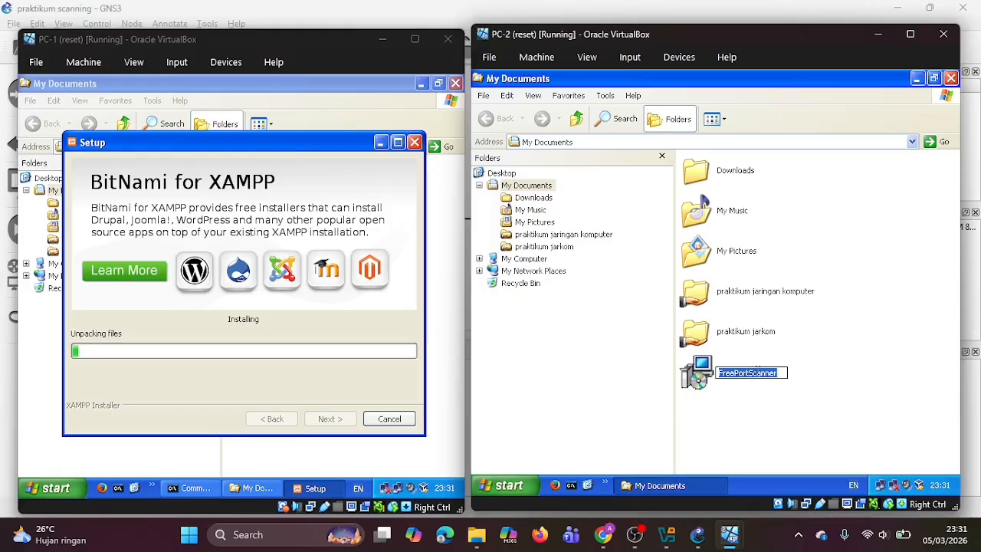
pyautogui.click(844, 376)
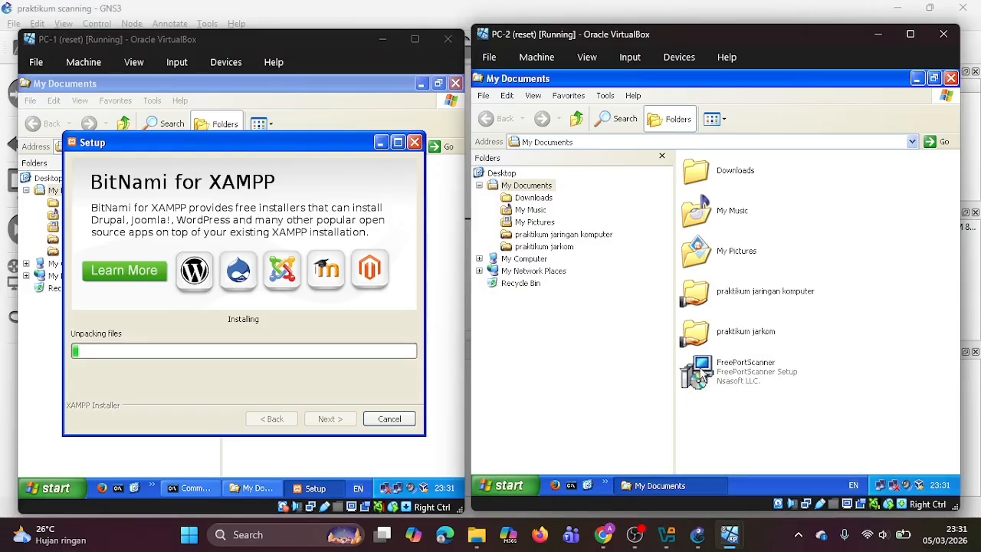
pyautogui.doubleClick(699, 376)
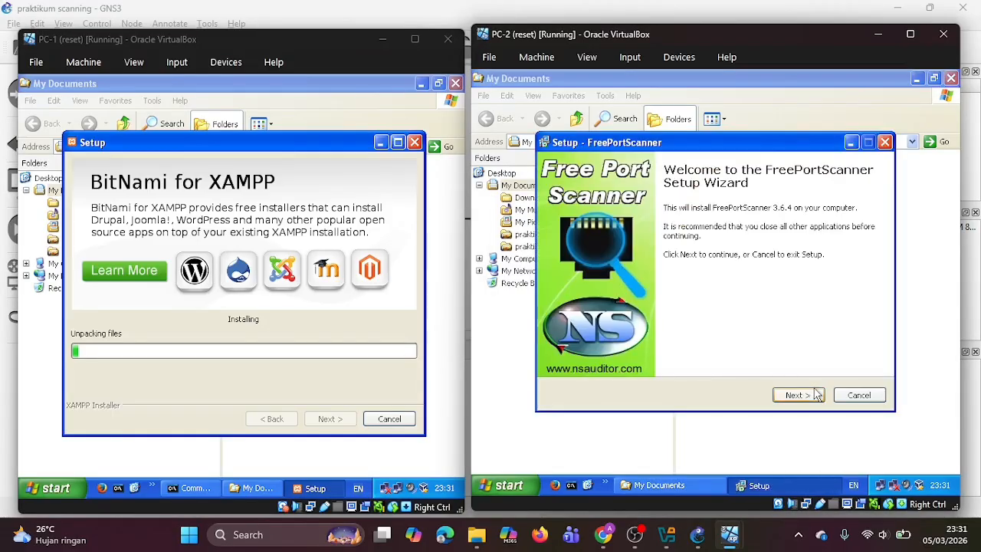
pyautogui.click(817, 394)
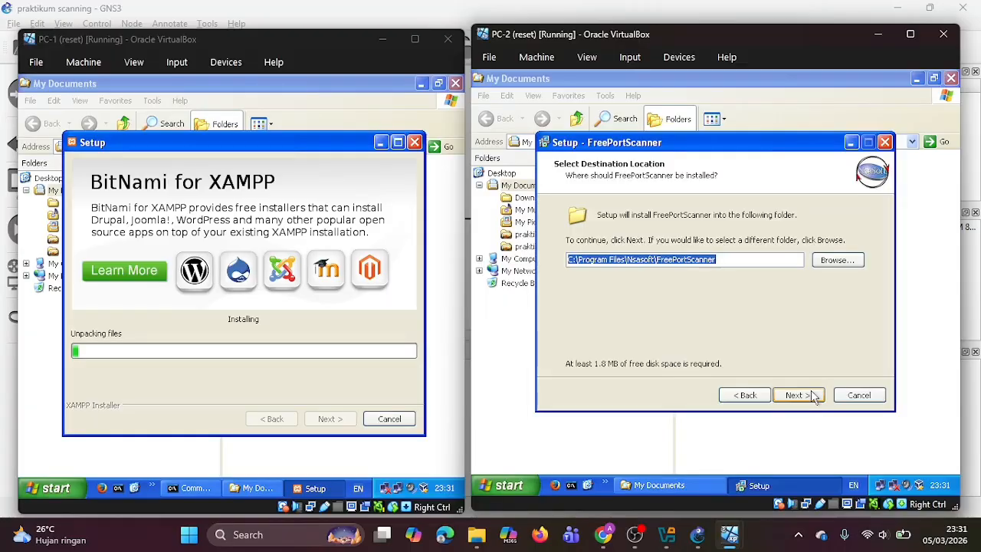
pyautogui.click(797, 394)
pyautogui.click(814, 395)
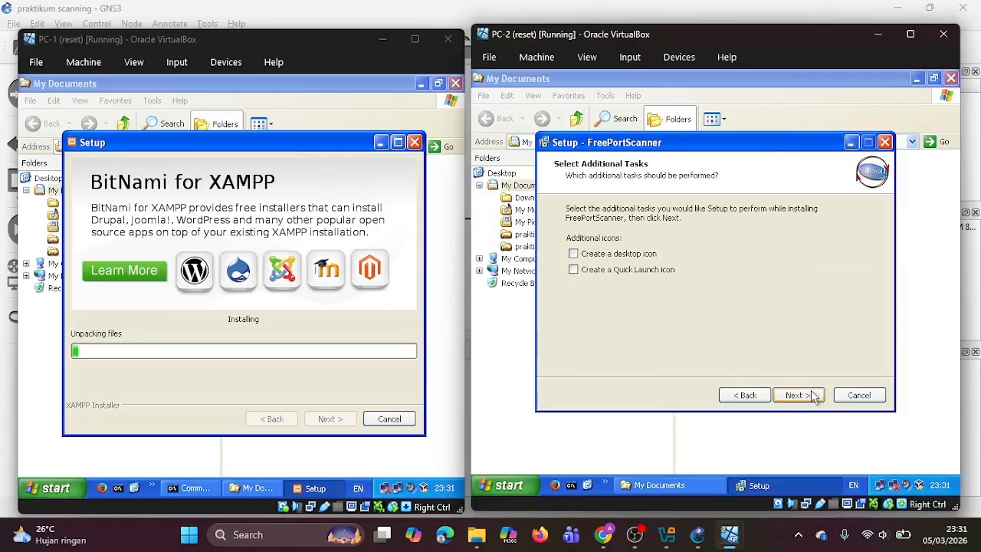
# Install FreePortScanner with desktop and Quick Launch icons, finish the setup with the program launched, and minimize the home page browser
pyautogui.click(573, 269)
pyautogui.click(573, 253)
pyautogui.click(796, 406)
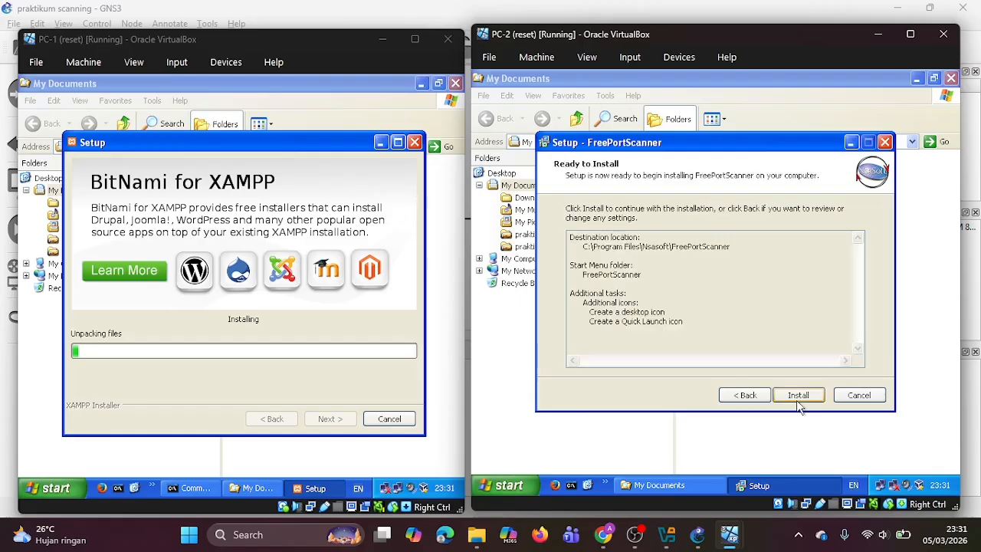
pyautogui.click(796, 395)
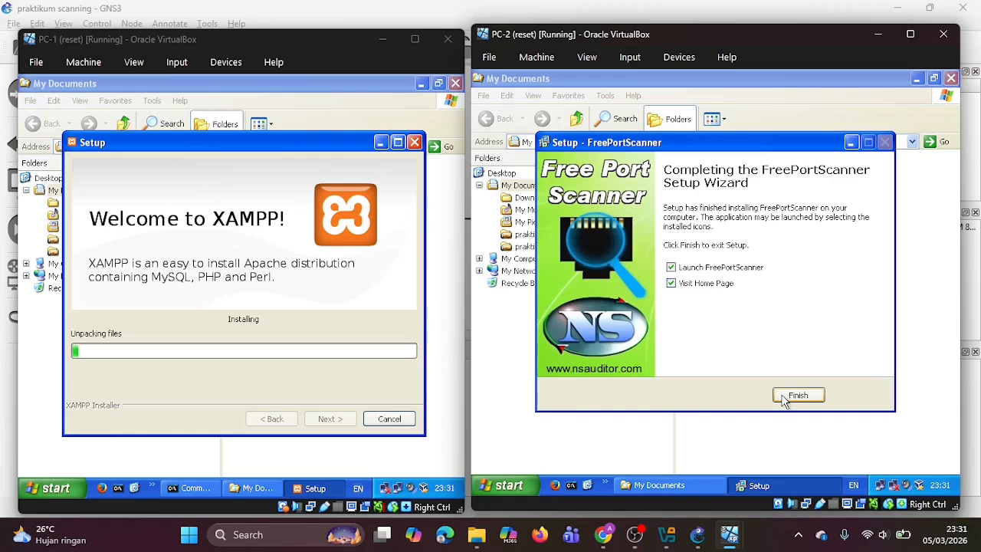
pyautogui.click(782, 399)
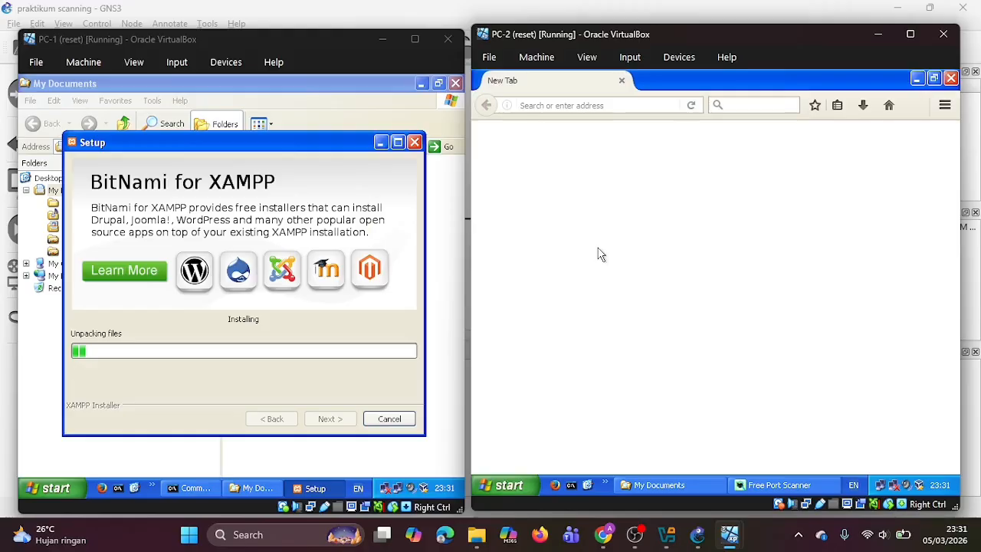
pyautogui.click(918, 79)
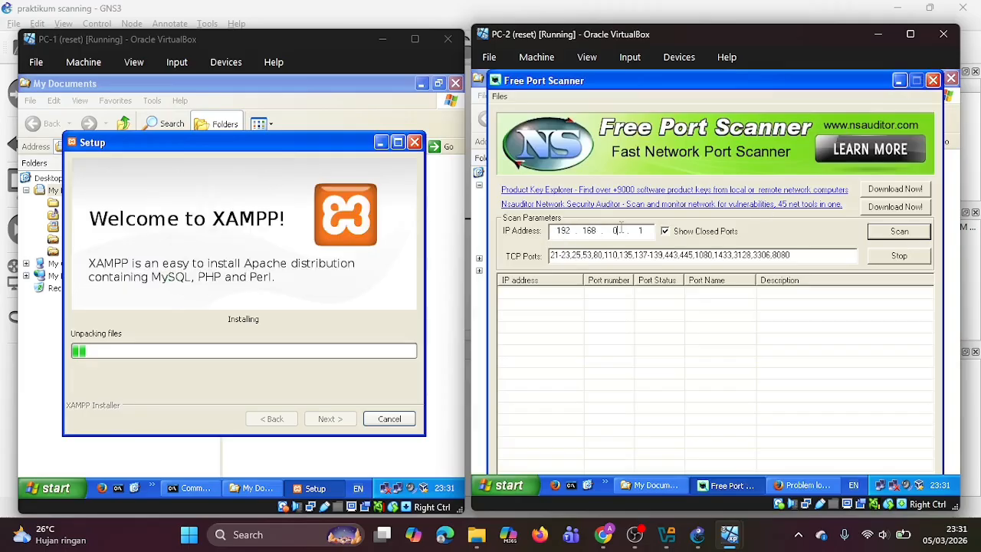
# Set the Free Port Scanner target on PC-2 to IP address 192.168.1.1 and replace the TCP ports with 80,3306,21
pyautogui.write('1')
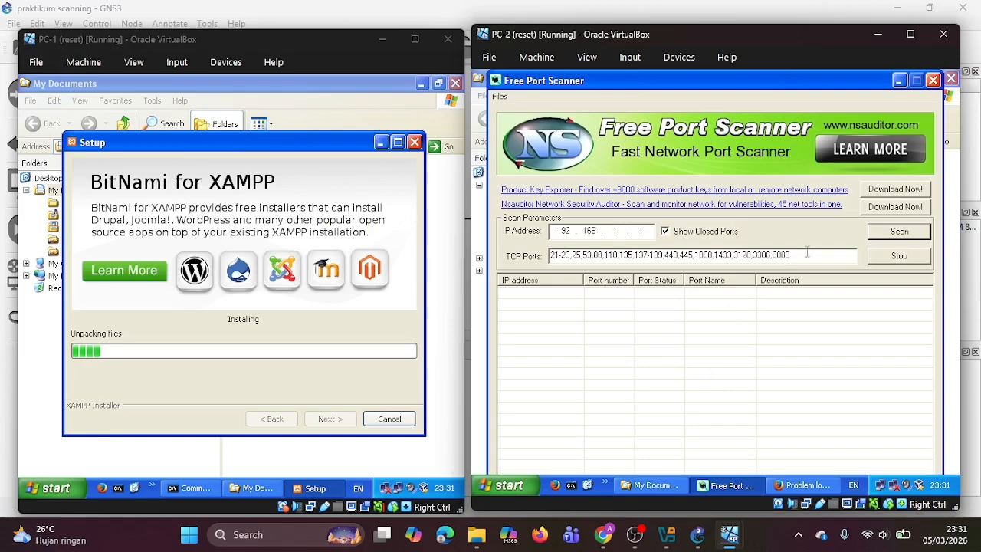
pyautogui.moveTo(805, 255); pyautogui.dragTo(545, 255)
pyautogui.press('BackSpace')
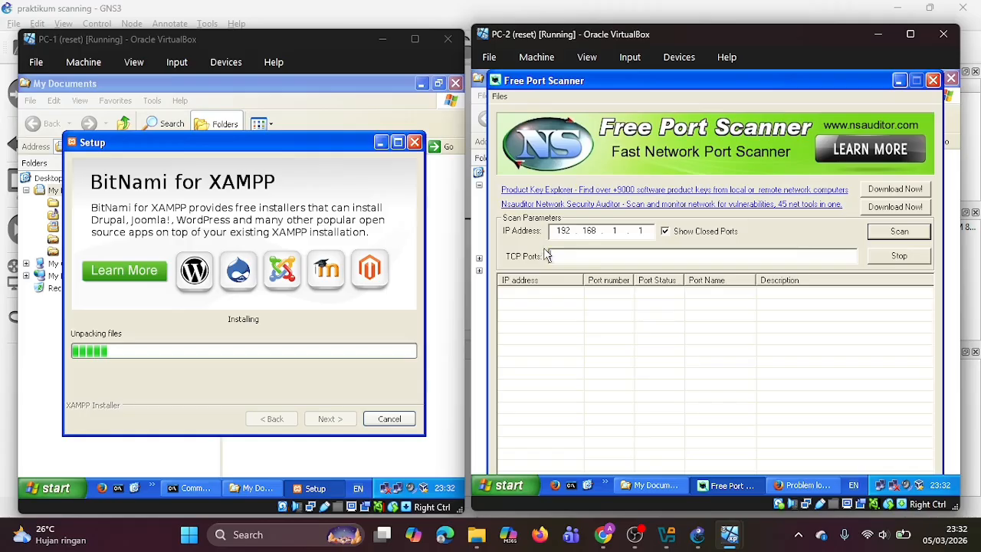
pyautogui.write('80,33')
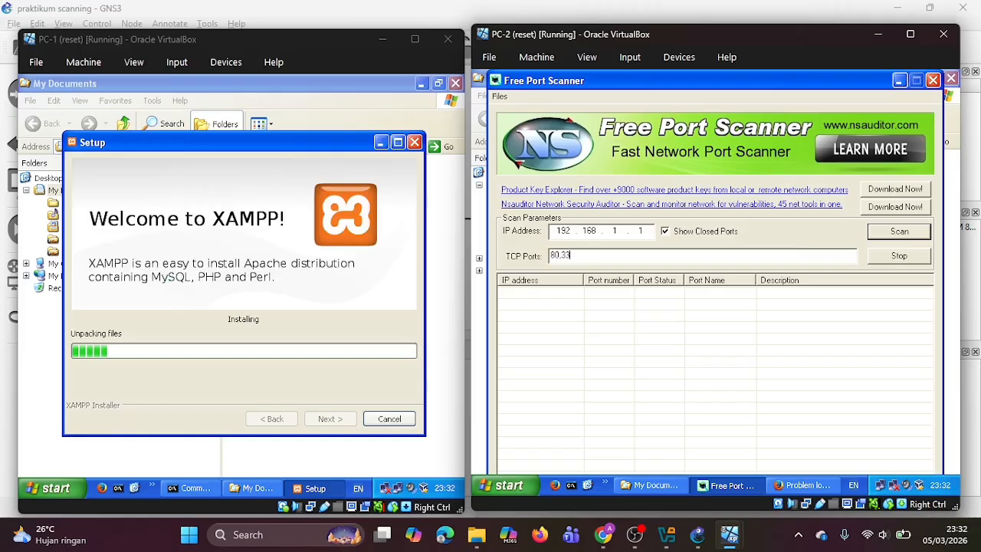
pyautogui.write('06')
pyautogui.write(',21')
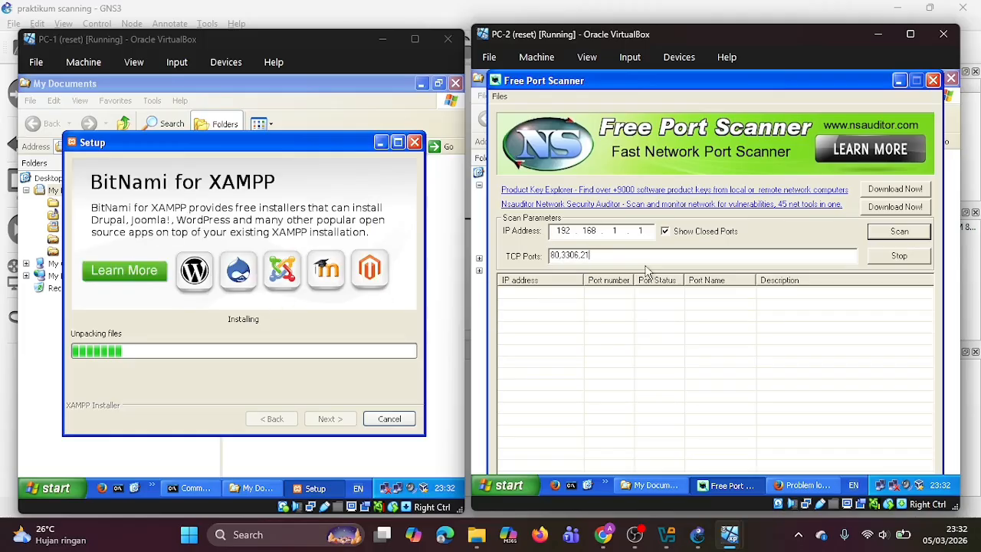
# Check the Teknik Hacking assignment, finish the XAMPP setup on PC-1, accept Internet Explorer as default browser, and run xampp-control.exe
pyautogui.click(601, 536)
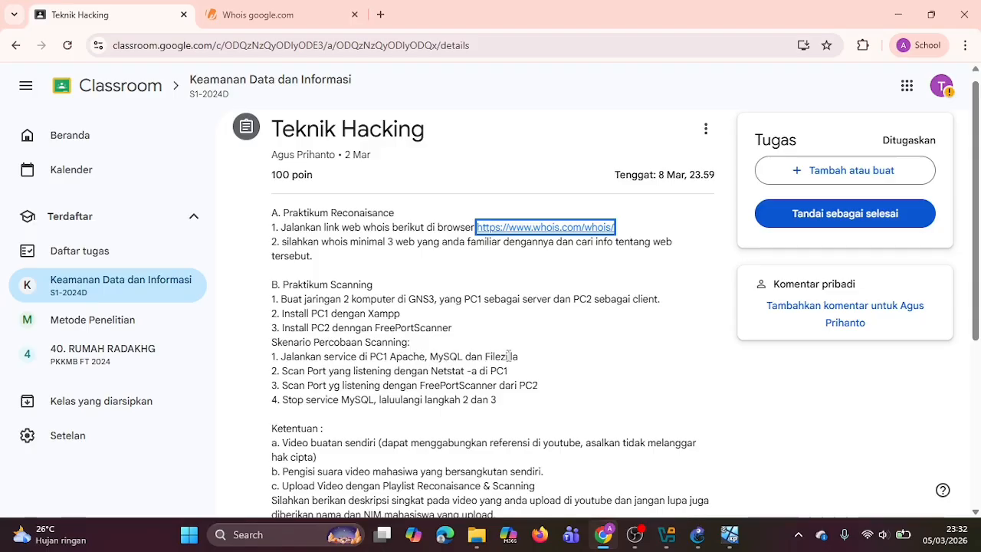
pyautogui.click(897, 14)
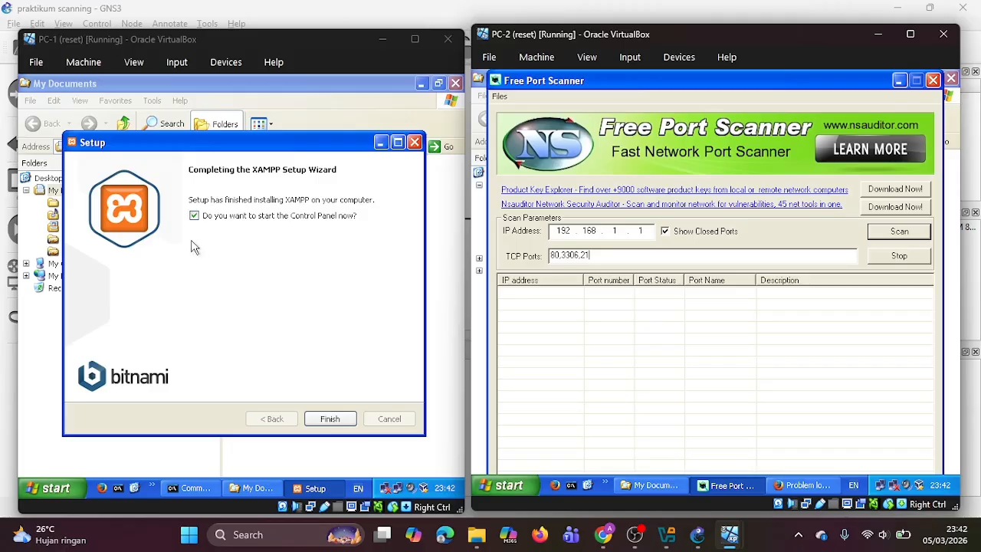
pyautogui.click(338, 420)
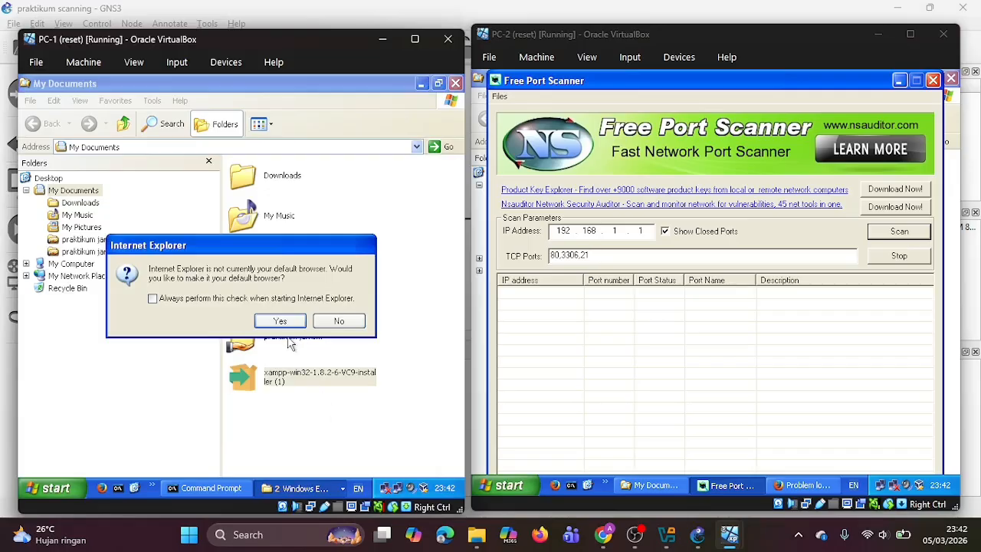
pyautogui.click(280, 321)
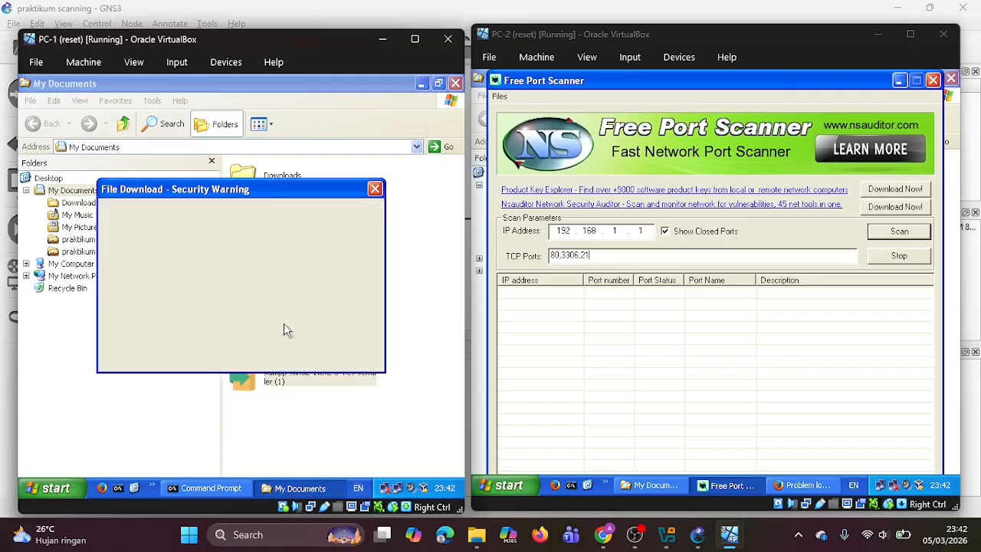
pyautogui.click(238, 296)
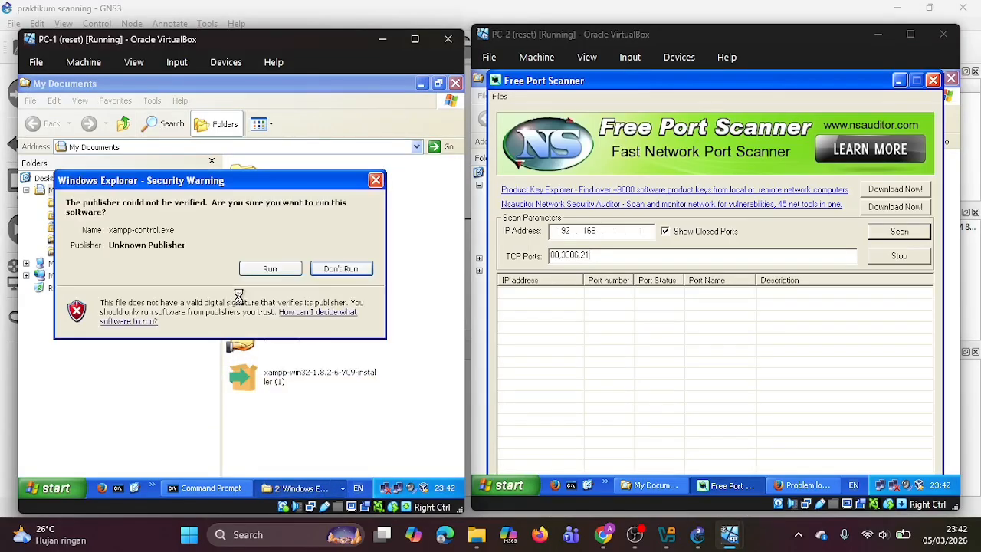
pyautogui.click(268, 275)
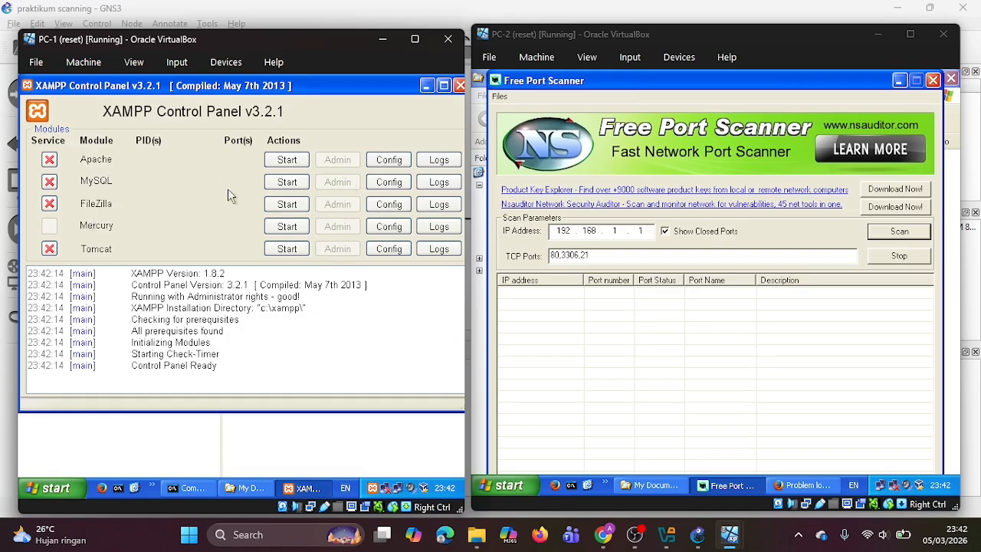
# Start the Apache, MySQL and FileZilla services in PC-1's XAMPP Control Panel
pyautogui.click(285, 160)
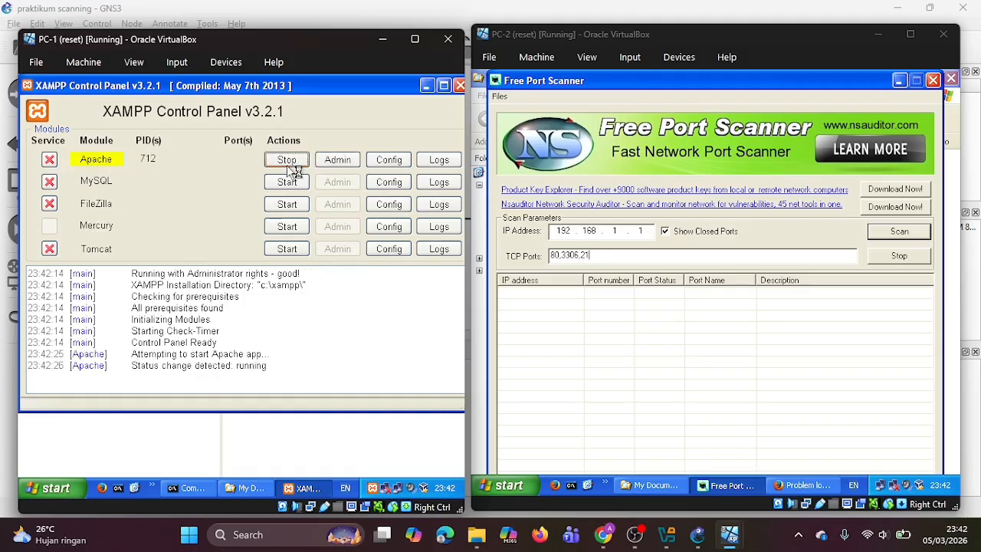
pyautogui.click(295, 181)
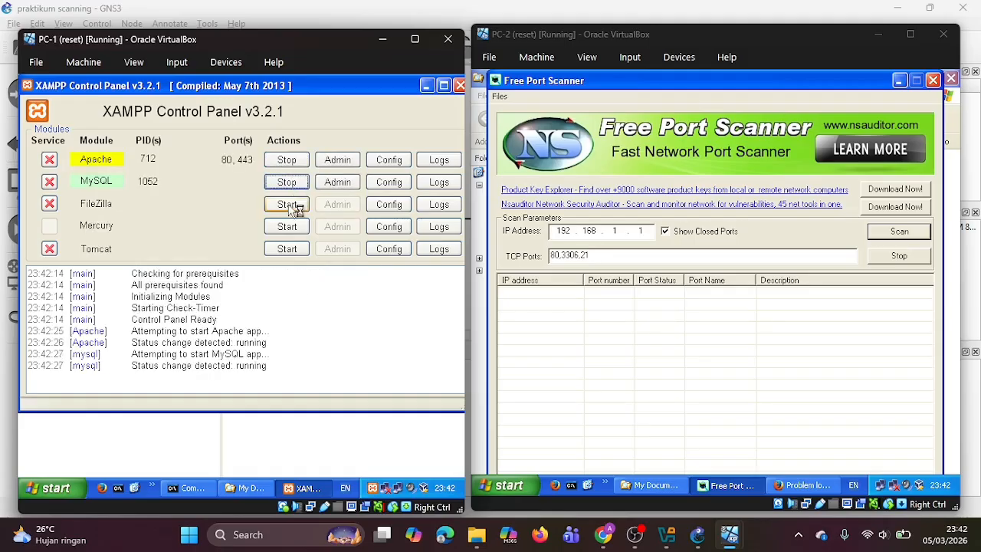
pyautogui.click(290, 205)
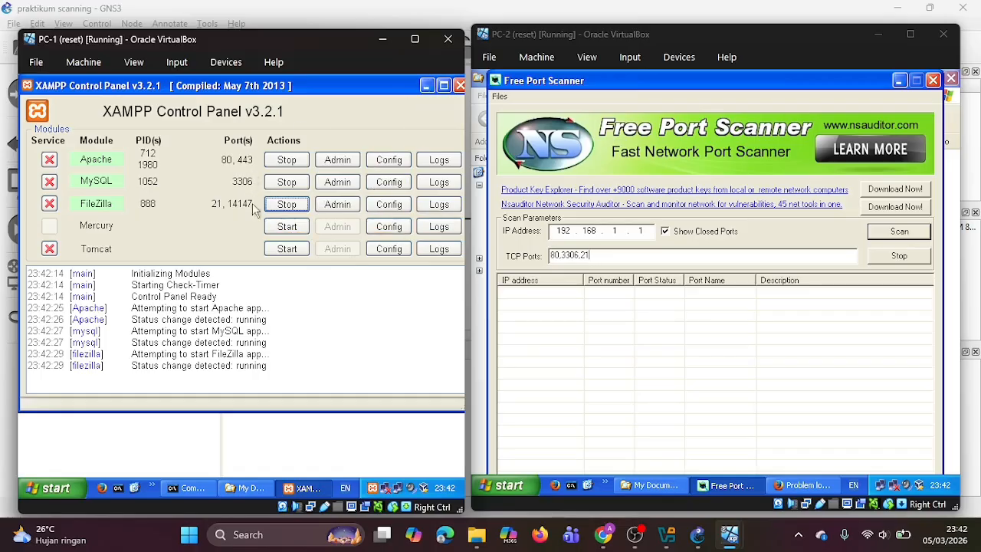
# Minimize the XAMPP Control Panel and My Documents windows on PC-1 and bring up its Command Prompt
pyautogui.click(426, 86)
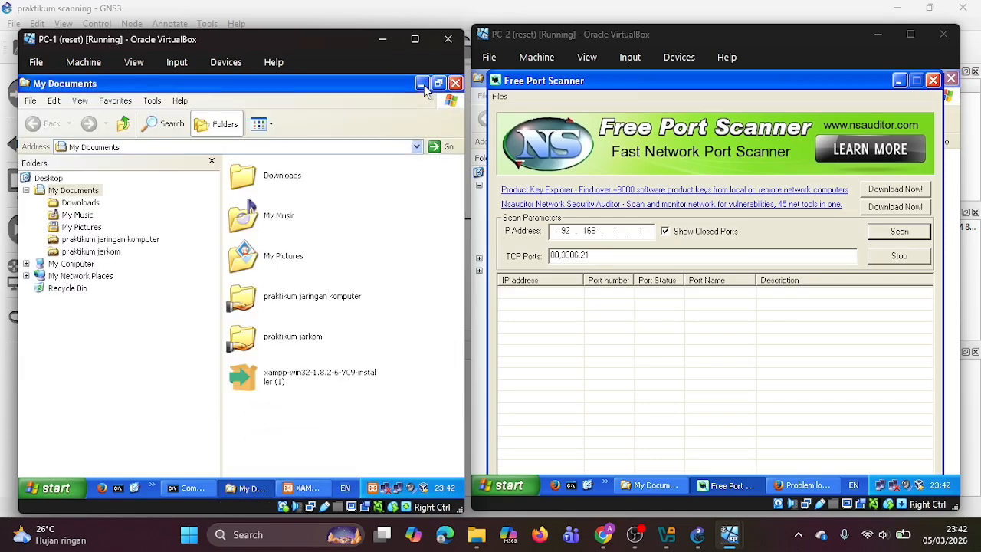
pyautogui.click(424, 85)
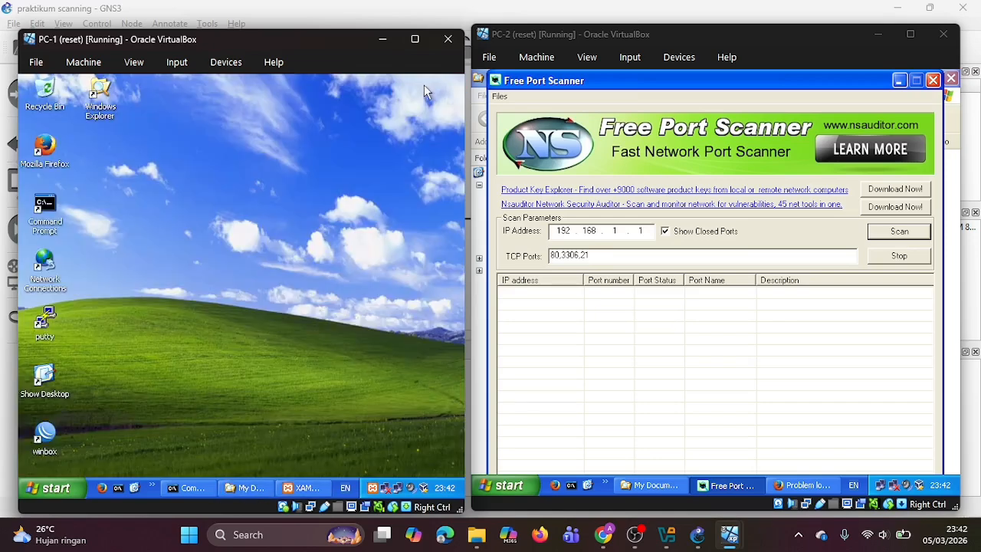
pyautogui.click(304, 488)
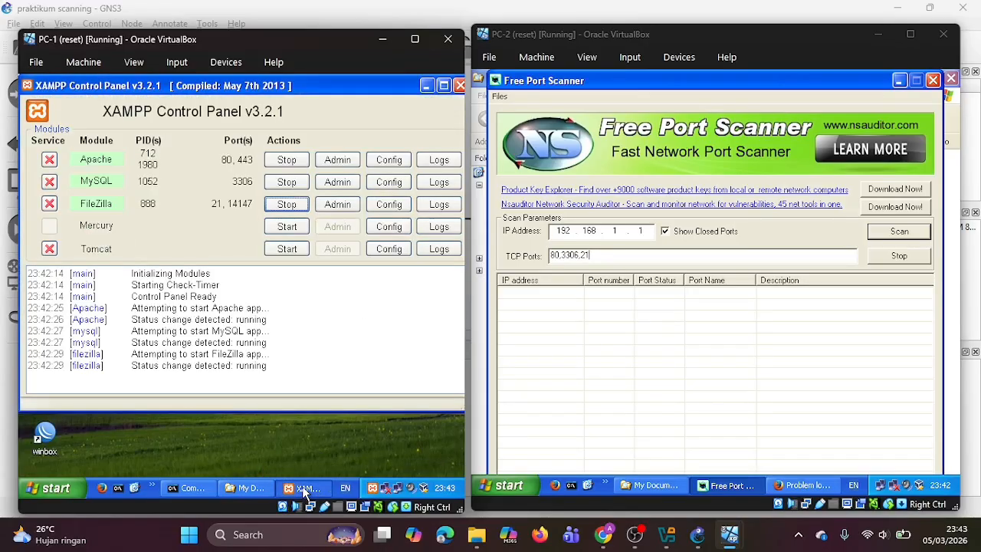
pyautogui.click(304, 488)
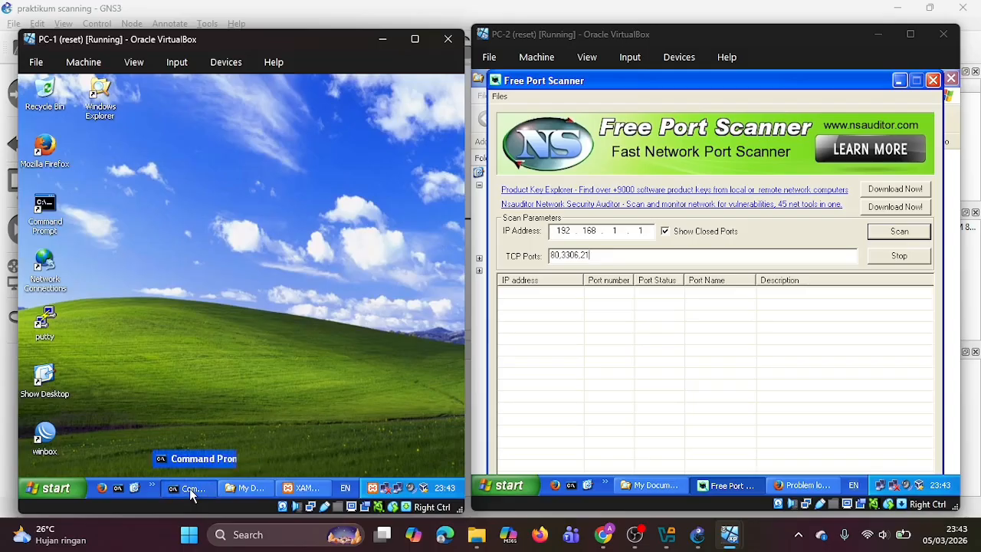
pyautogui.click(190, 488)
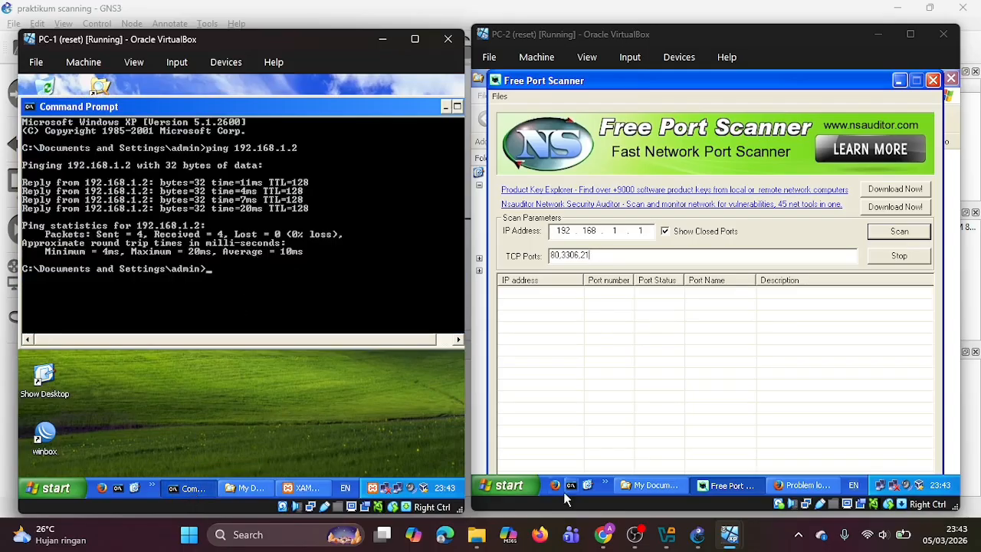
# Copy the Netstat -a command from the Teknik Hacking assignment and run it in PC-1's Command Prompt to list the ports
pyautogui.click(604, 536)
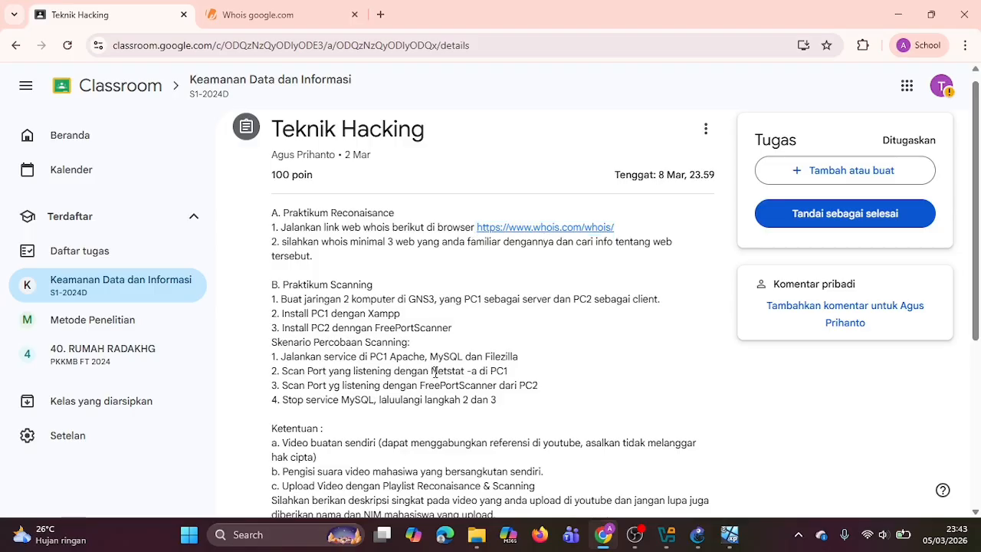
pyautogui.moveTo(430, 371); pyautogui.dragTo(478, 371)
pyautogui.hotkey('ctrl', 'c')
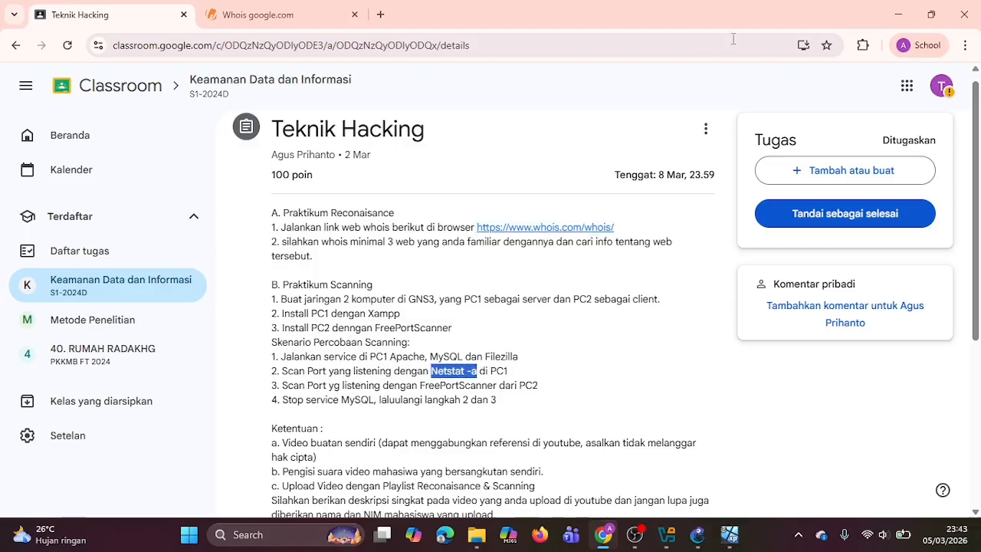
pyautogui.click(898, 14)
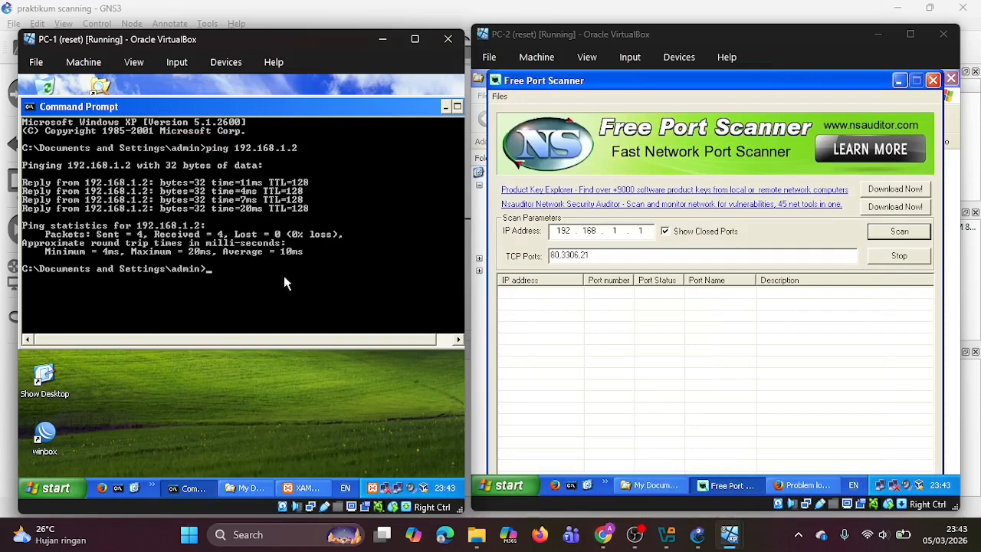
pyautogui.hotkey('ctrl', 'v')
pyautogui.press('BackSpace')
pyautogui.press('BackSpace')
pyautogui.rightClick(267, 273)
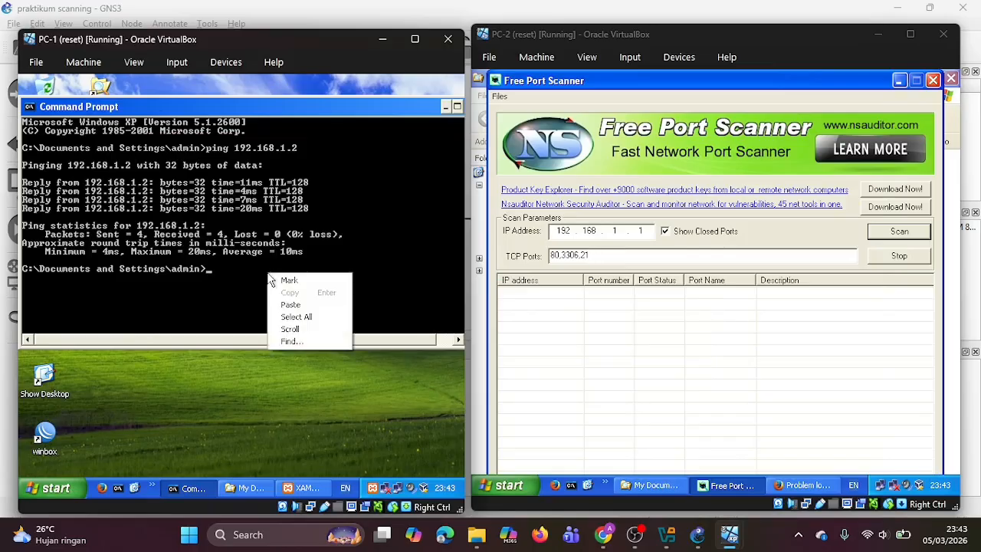
pyautogui.click(300, 306)
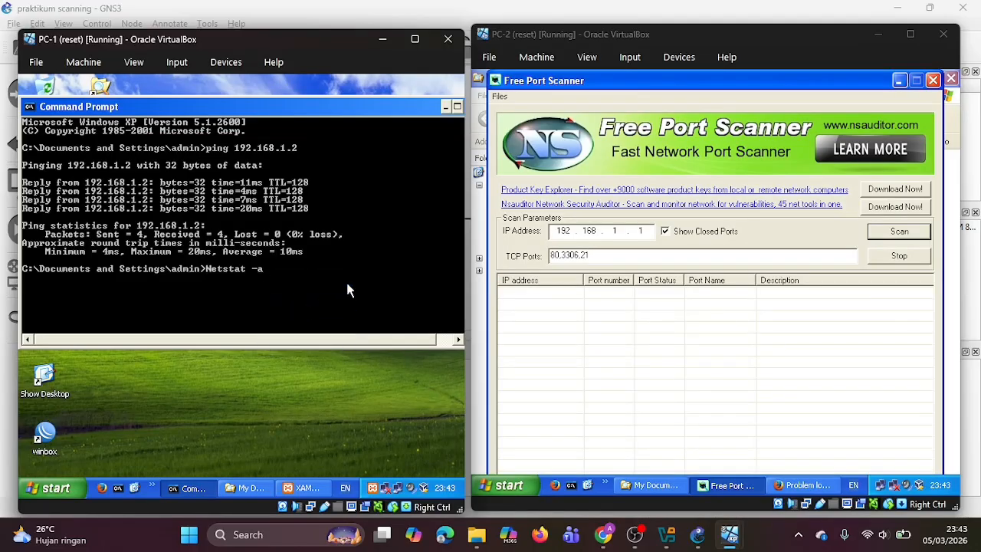
pyautogui.press('Return')
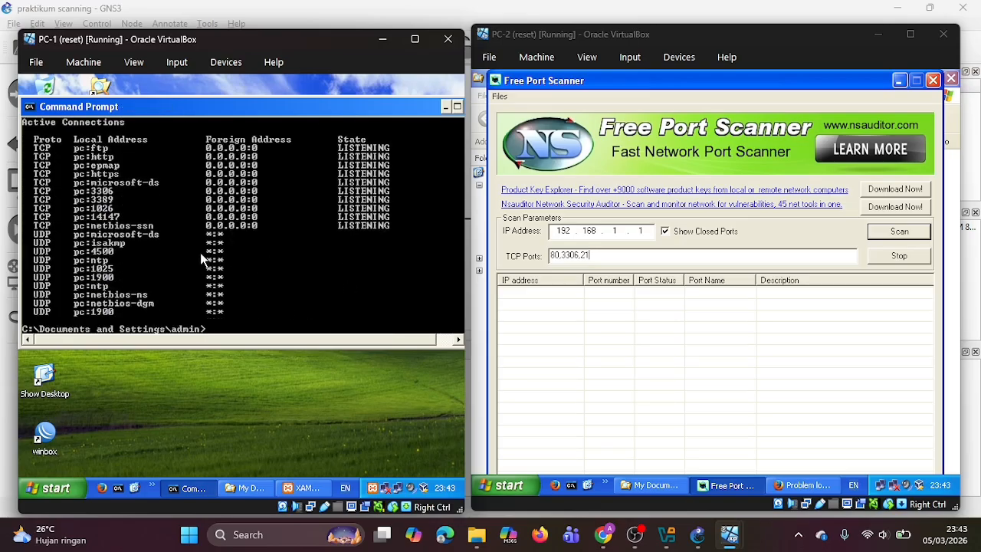
# Scan ports 80,3306,21 on 192.168.1.1 from PC-2 and bring the XAMPP Control Panel back up on PC-1
pyautogui.click(900, 234)
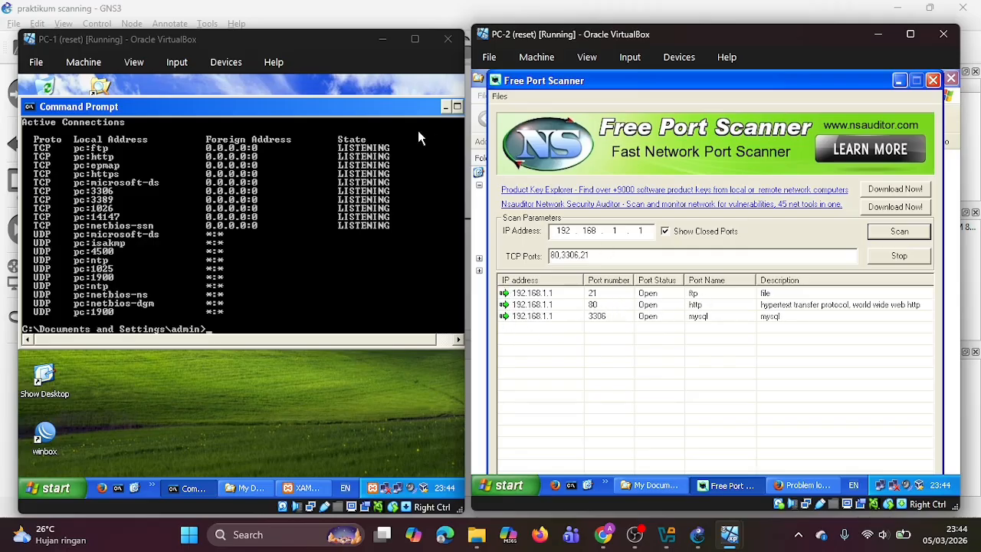
pyautogui.click(305, 487)
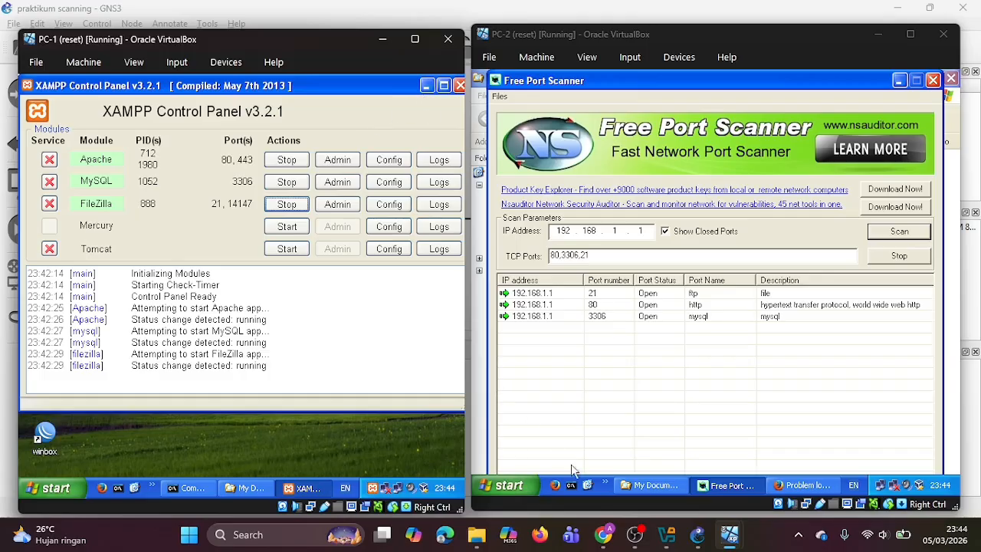
# Stop the MySQL service in PC-1's XAMPP Control Panel and minimize the panel to reveal the Command Prompt
pyautogui.click(283, 184)
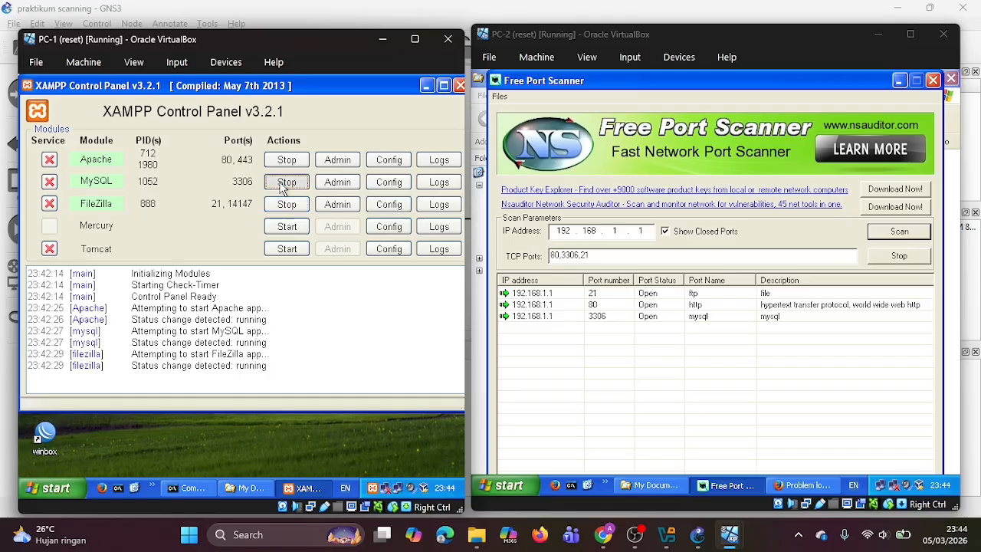
pyautogui.click(426, 85)
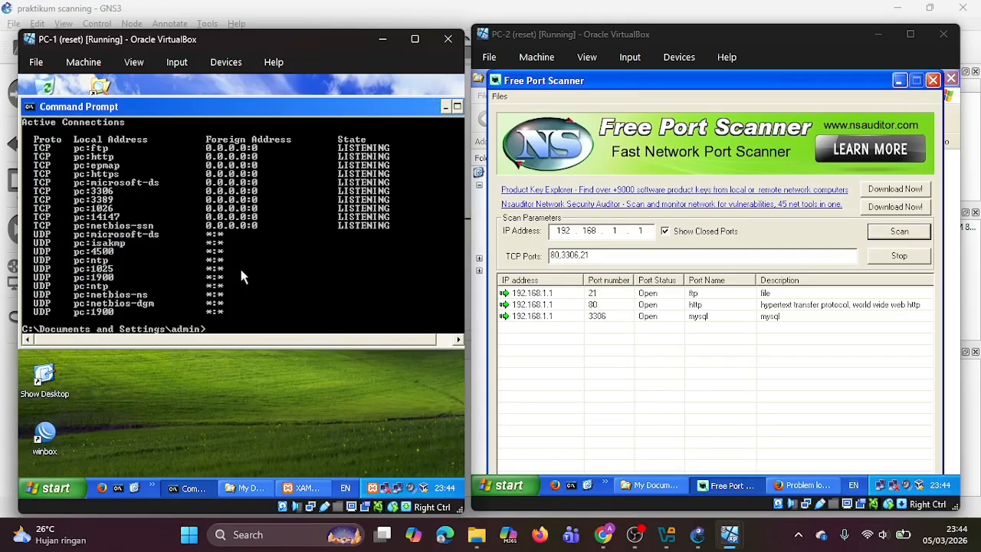
# With MySQL stopped, run Netstat -a in PC-1's Command Prompt and rescan ports 80,3306,21 on 192.168.1.1 from PC-2
pyautogui.rightClick(229, 328)
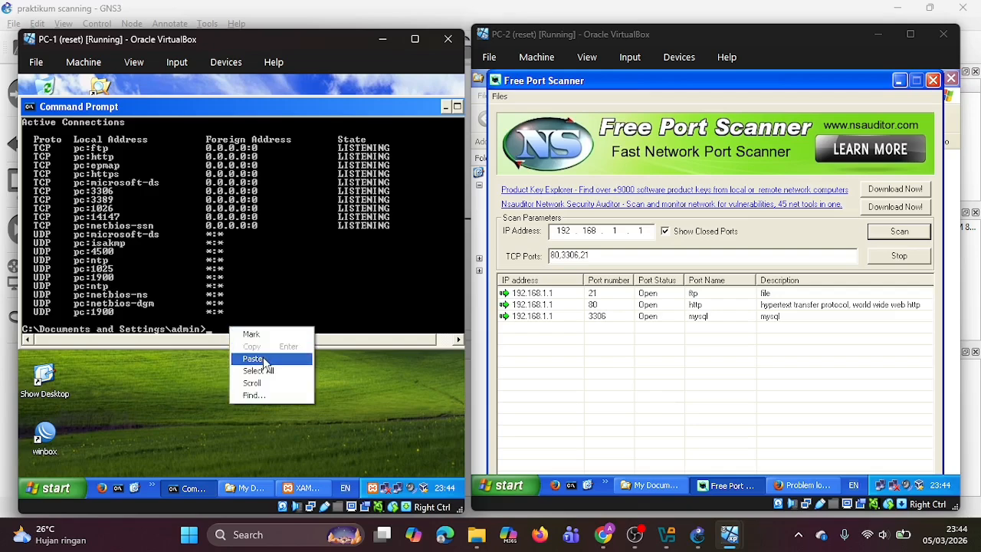
pyautogui.click(252, 358)
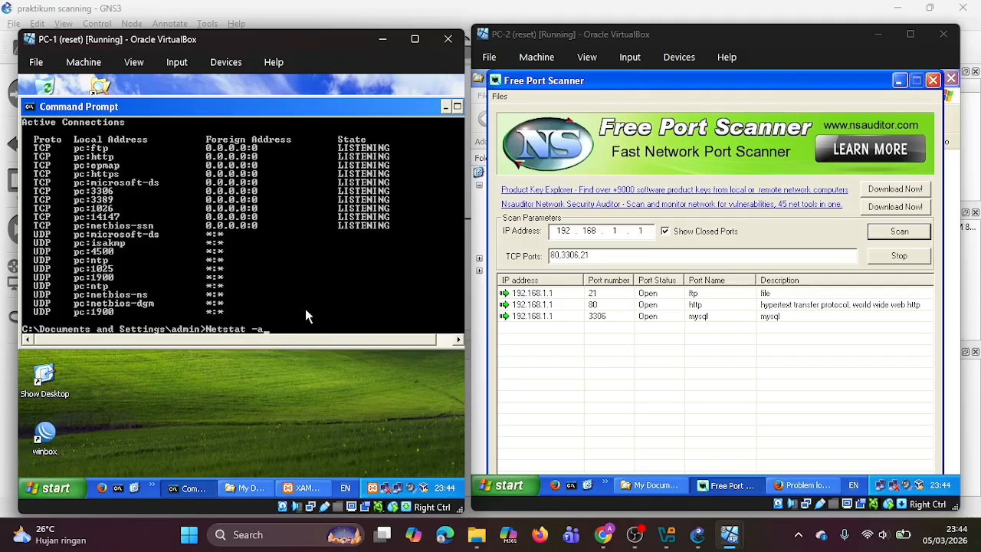
pyautogui.press('Return')
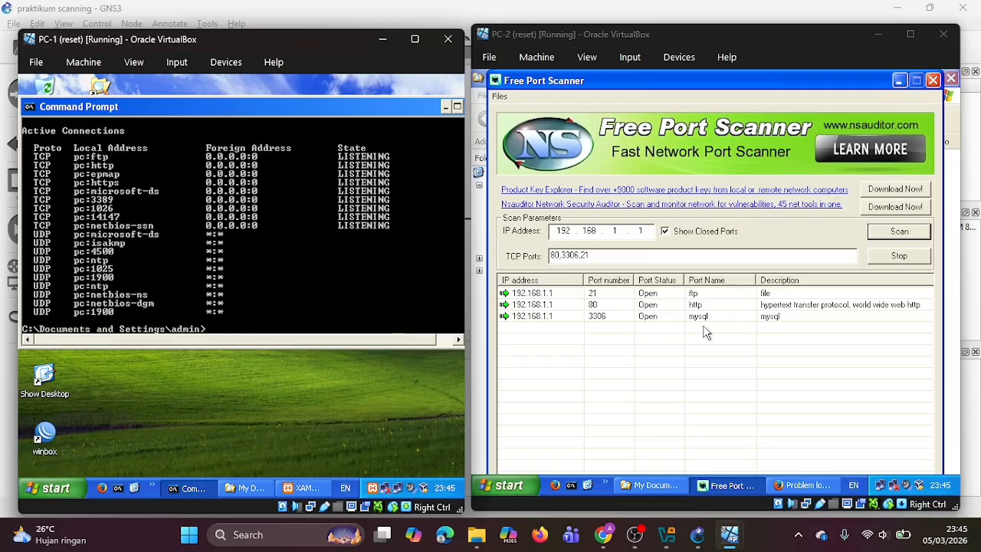
pyautogui.click(899, 236)
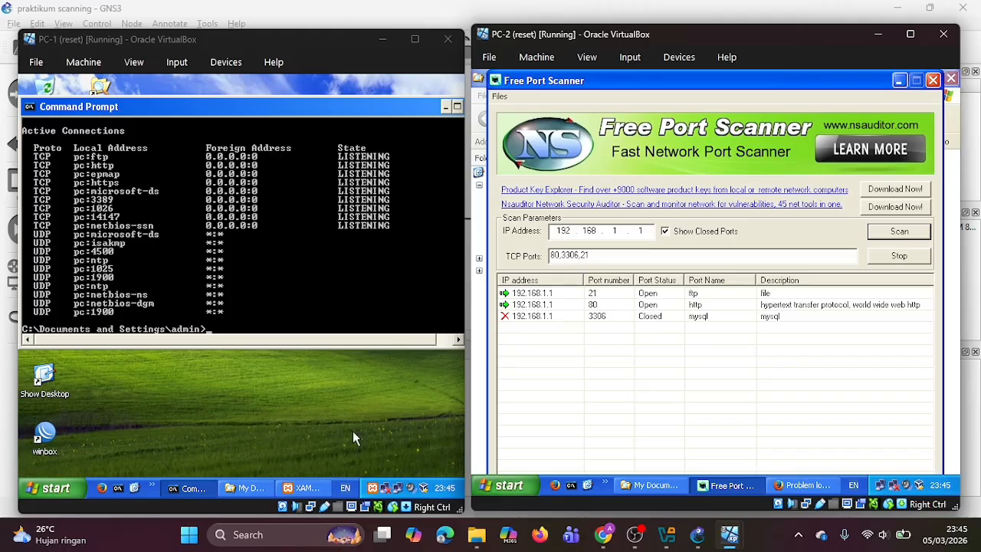
# Bring up PC-1's XAMPP Control Panel, stop the Apache service and minimize the panel
pyautogui.click(303, 488)
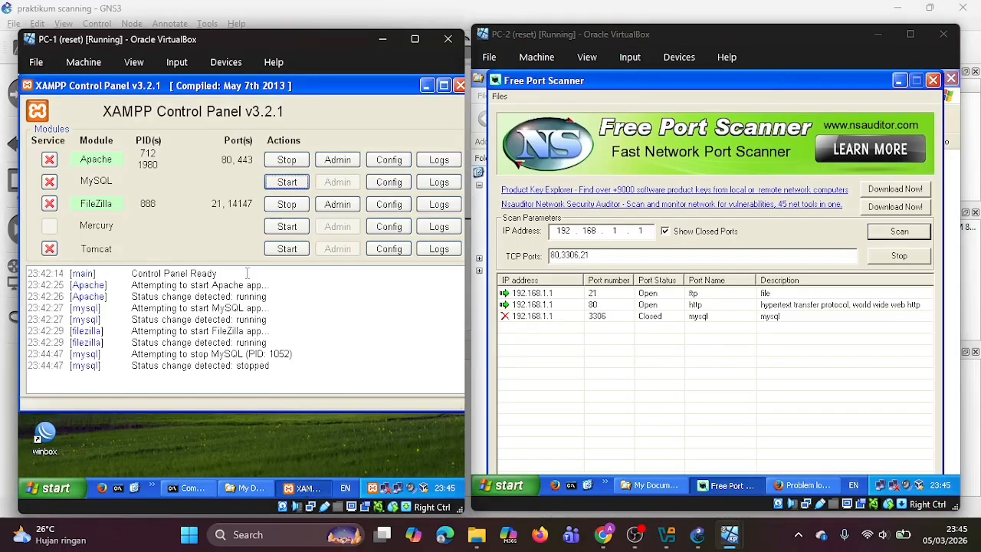
pyautogui.click(289, 160)
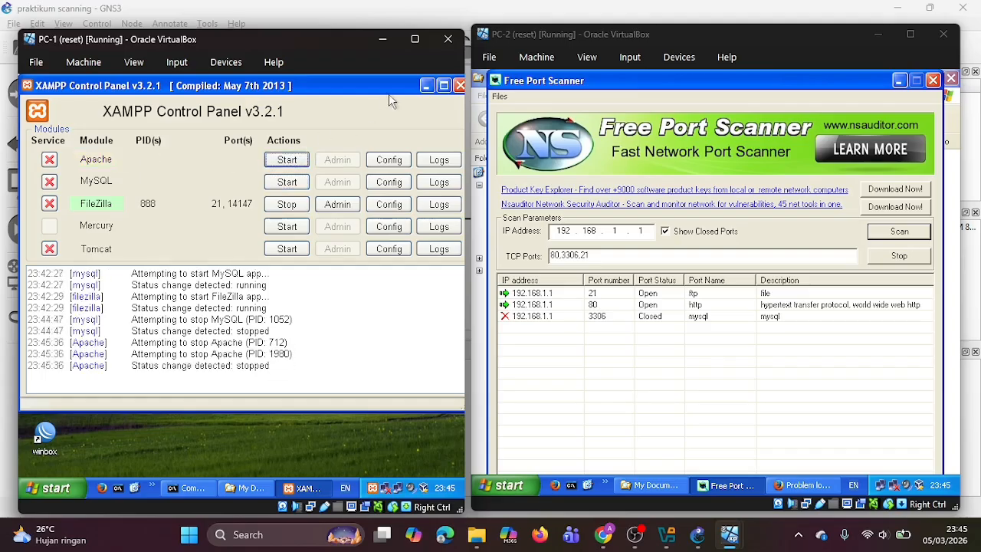
pyautogui.click(427, 86)
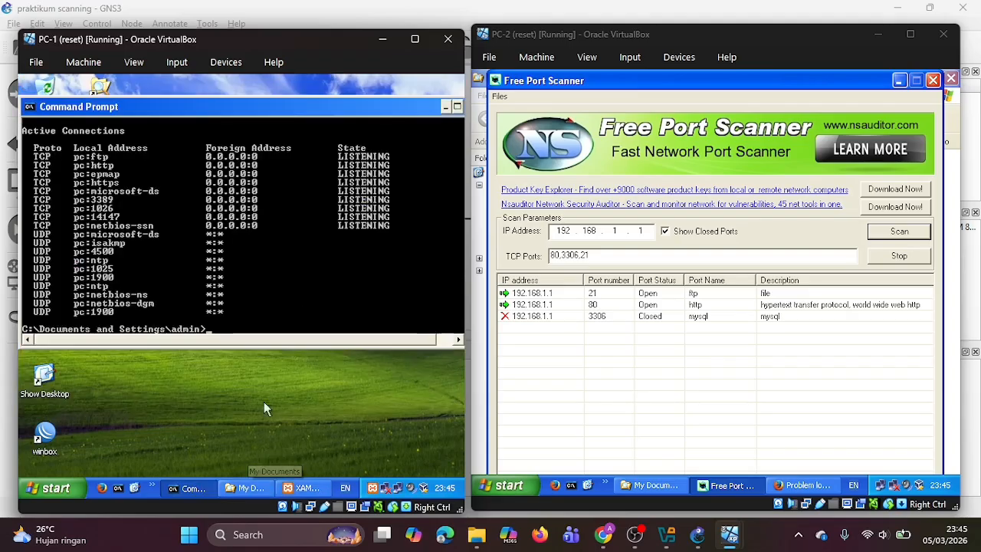
# With Apache also stopped, run Netstat -a in PC-1's Command Prompt and rescan ports 80,3306,21 on 192.168.1.1 from PC-2
pyautogui.rightClick(235, 332)
pyautogui.click(262, 357)
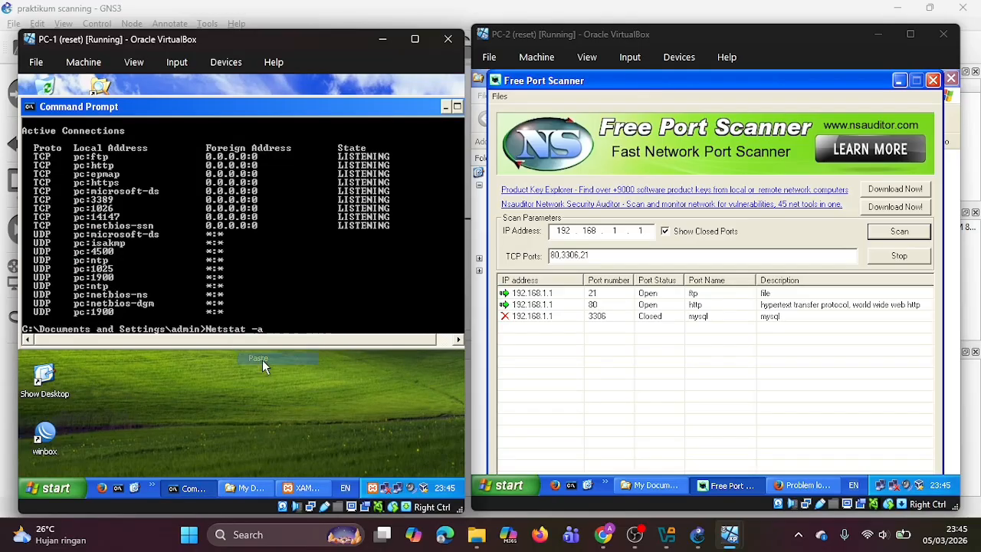
pyautogui.press('Return')
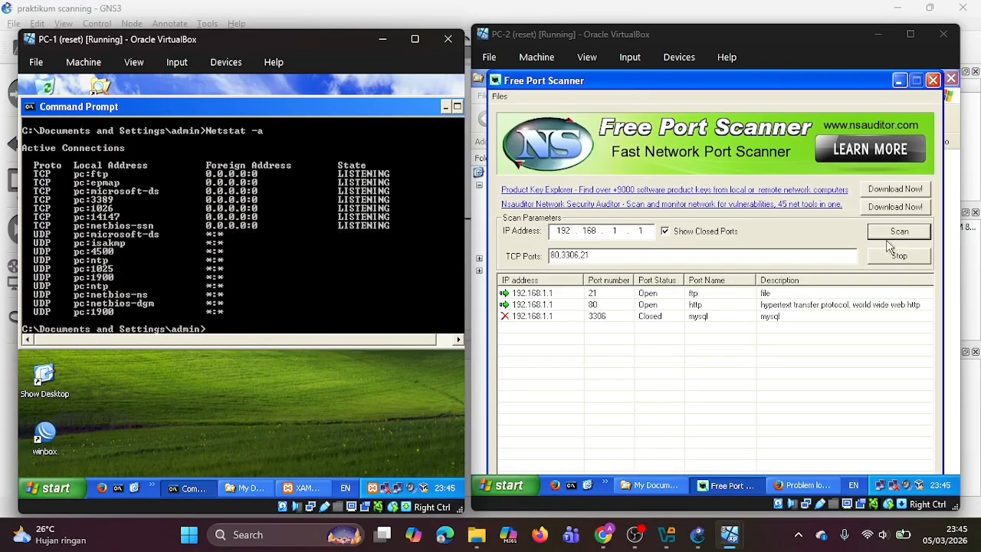
pyautogui.click(901, 237)
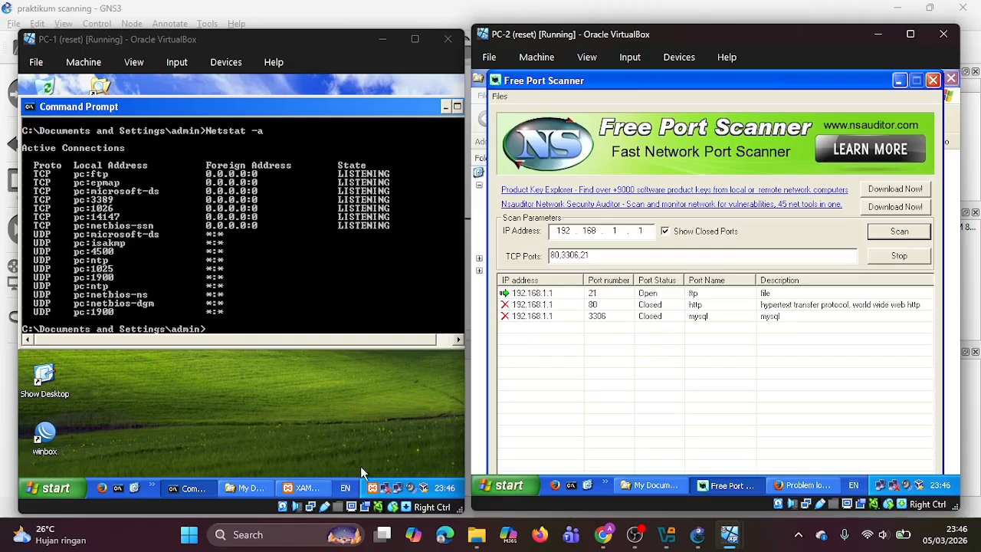
# Bring up PC-1's XAMPP Control Panel, stop the FileZilla service and minimize the panel
pyautogui.click(297, 487)
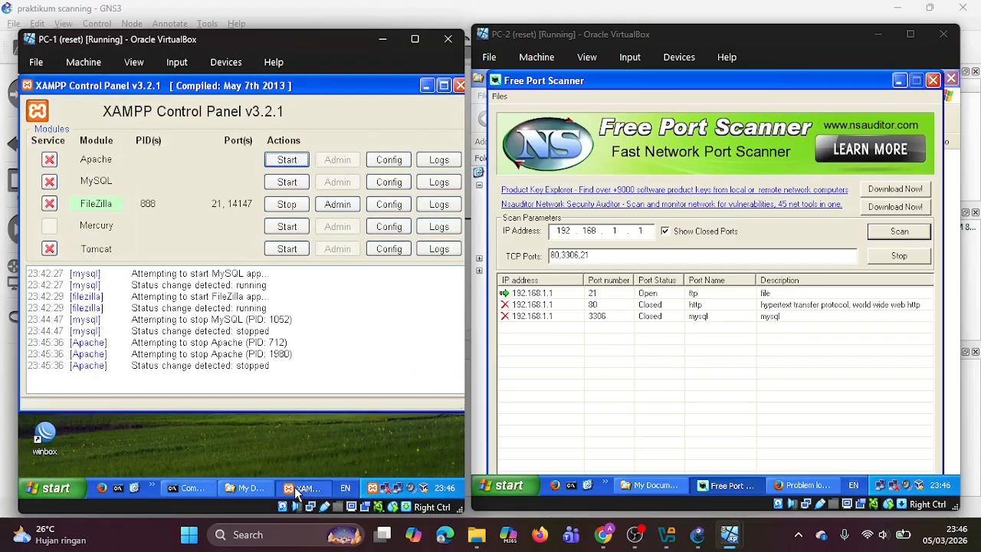
pyautogui.click(286, 205)
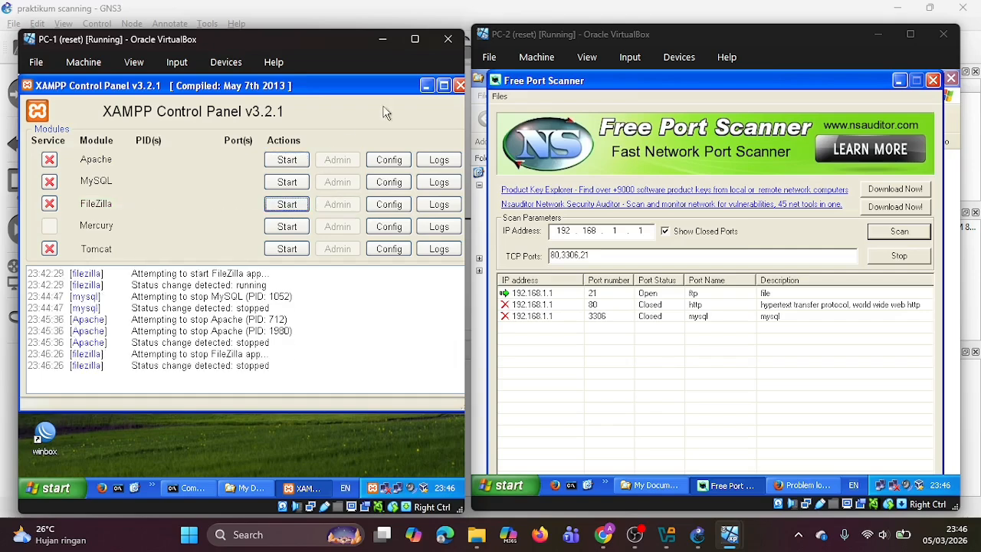
pyautogui.click(426, 85)
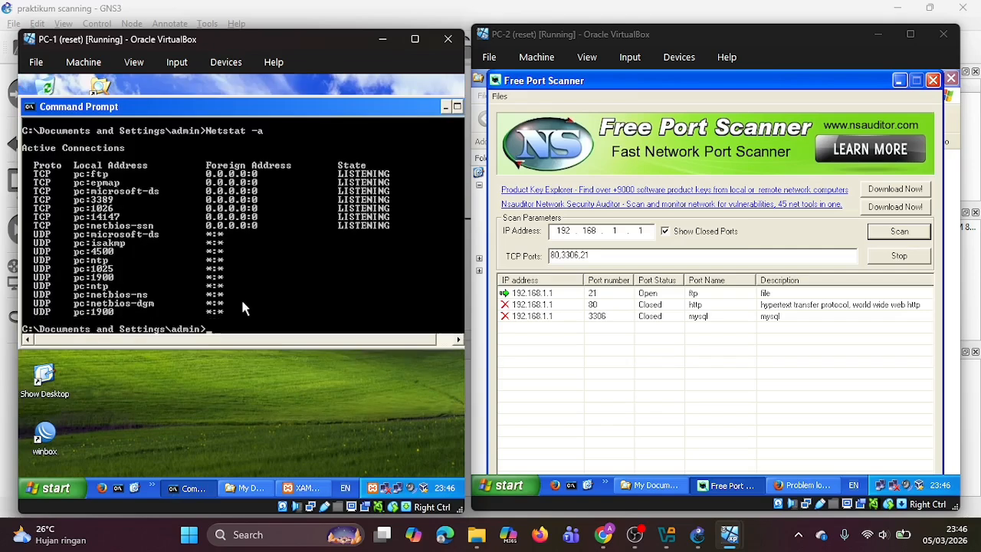
# With FileZilla also stopped, run Netstat -a in PC-1's Command Prompt and rescan ports 80,3306,21 on 192.168.1.1 from PC-2
pyautogui.rightClick(238, 314)
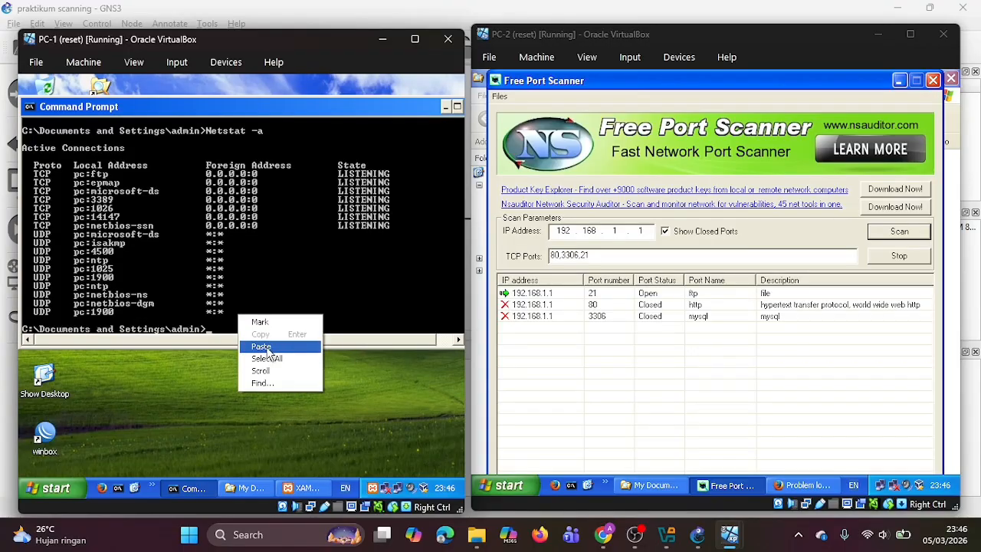
pyautogui.click(260, 346)
pyautogui.press('Return')
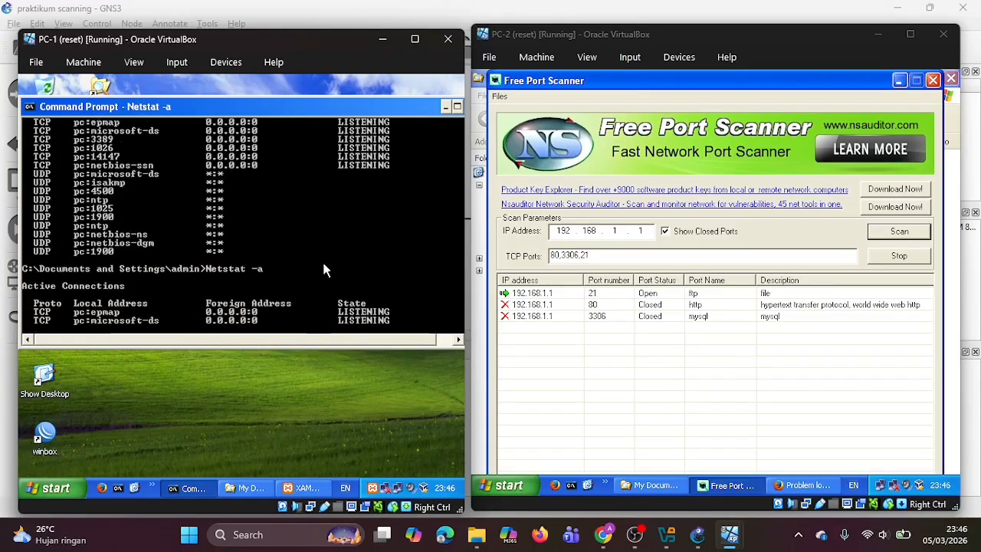
pyautogui.click(910, 232)
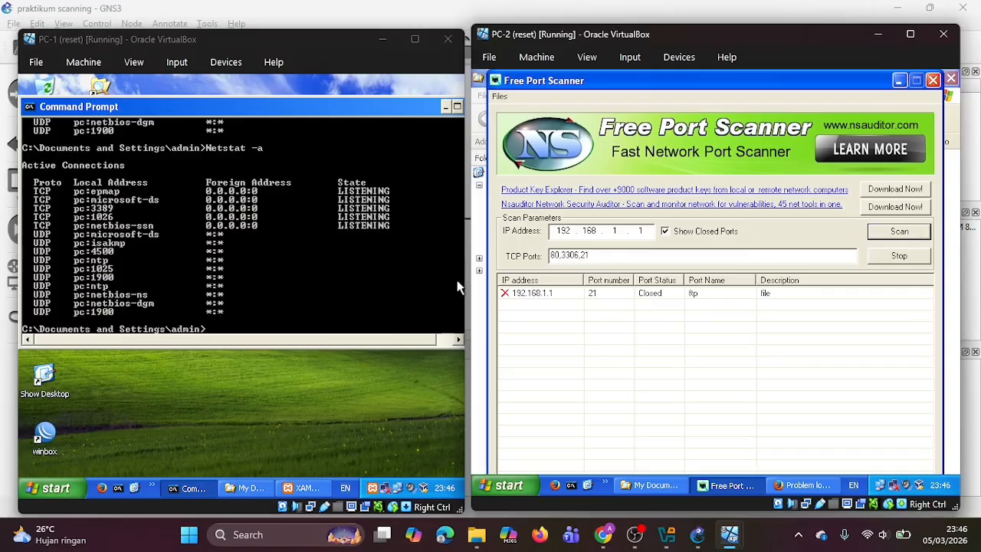